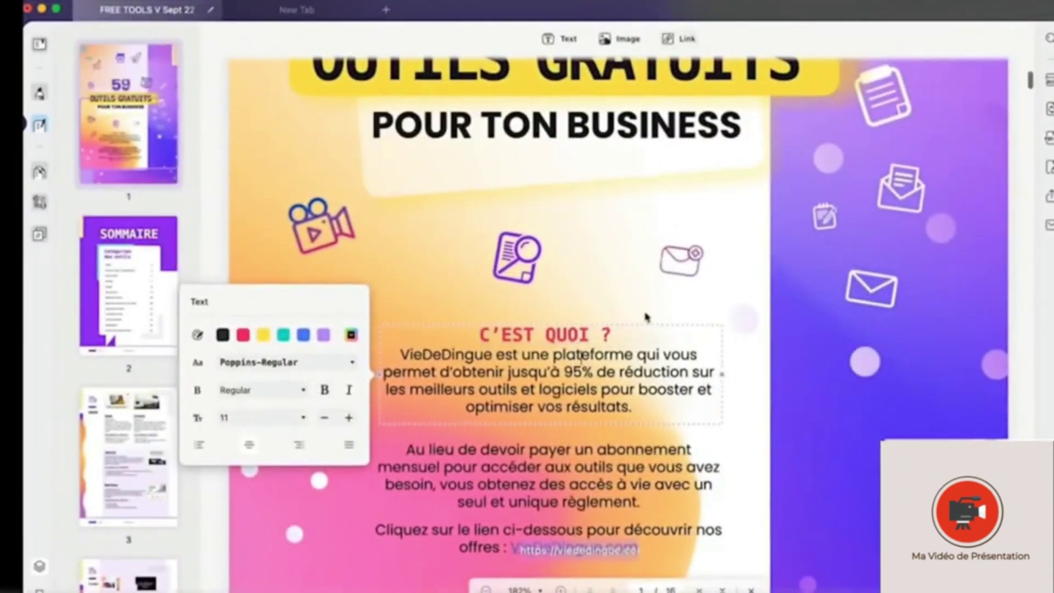
# Draw a link area covering the yellow "OUTILS GRATUITS" banner on the cover page
pyautogui.scroll(4, 644, 318)
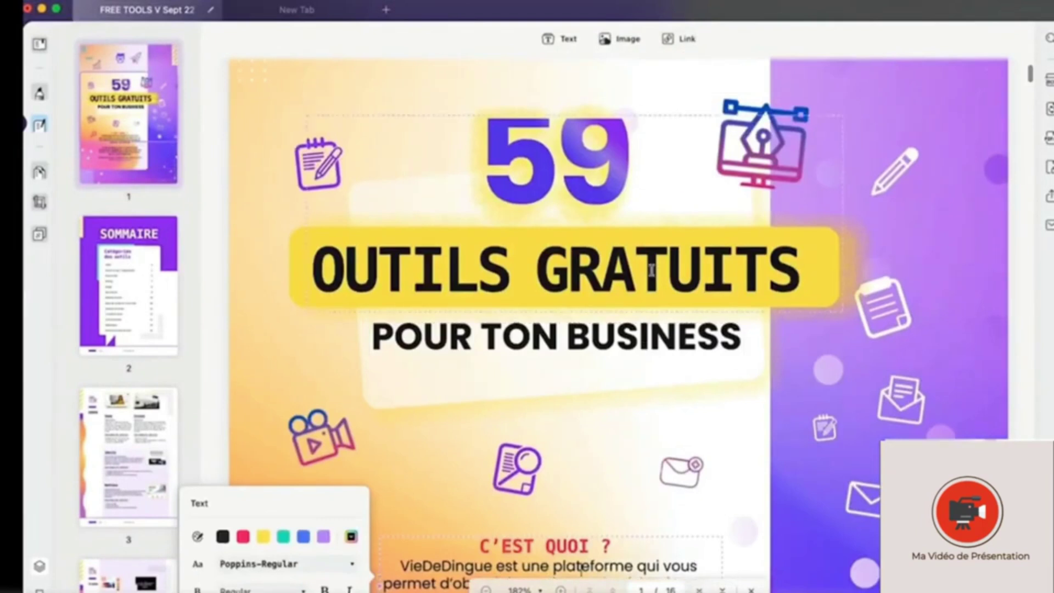
pyautogui.scroll(1, 690, 173)
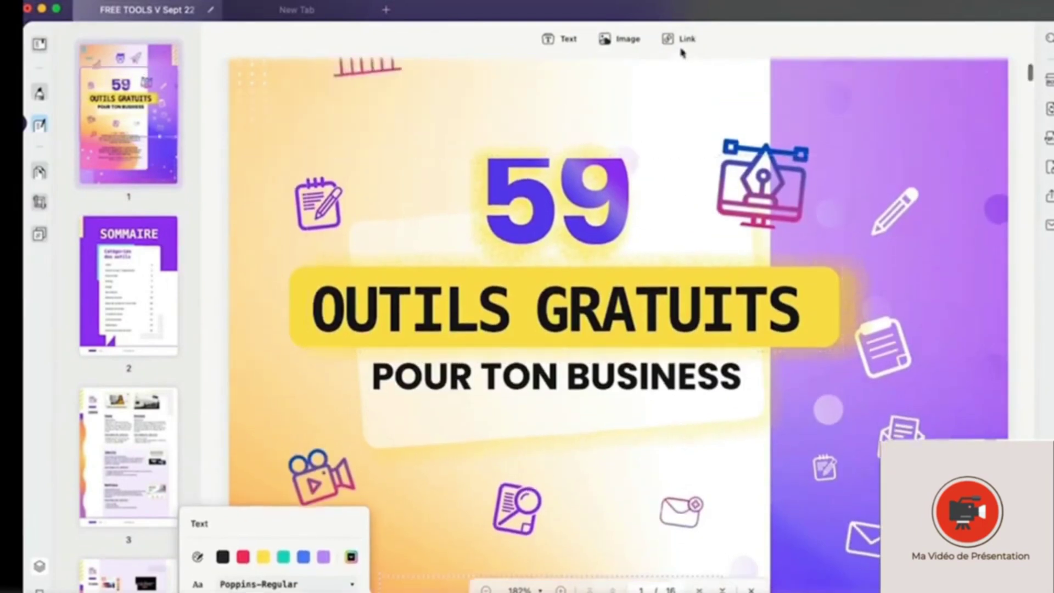
pyautogui.click(681, 42)
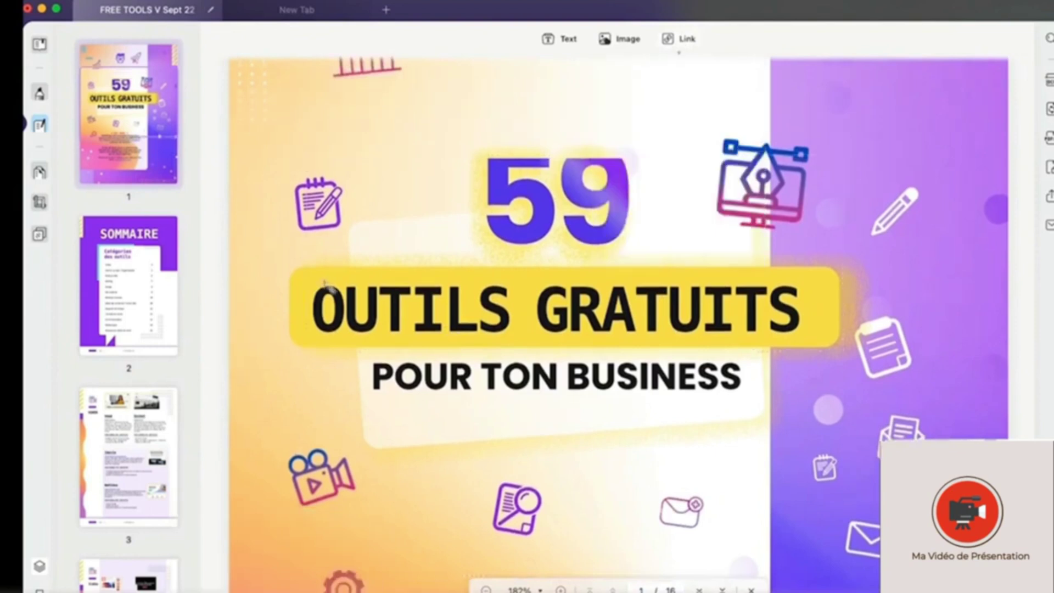
pyautogui.moveTo(303, 275); pyautogui.dragTo(831, 345)
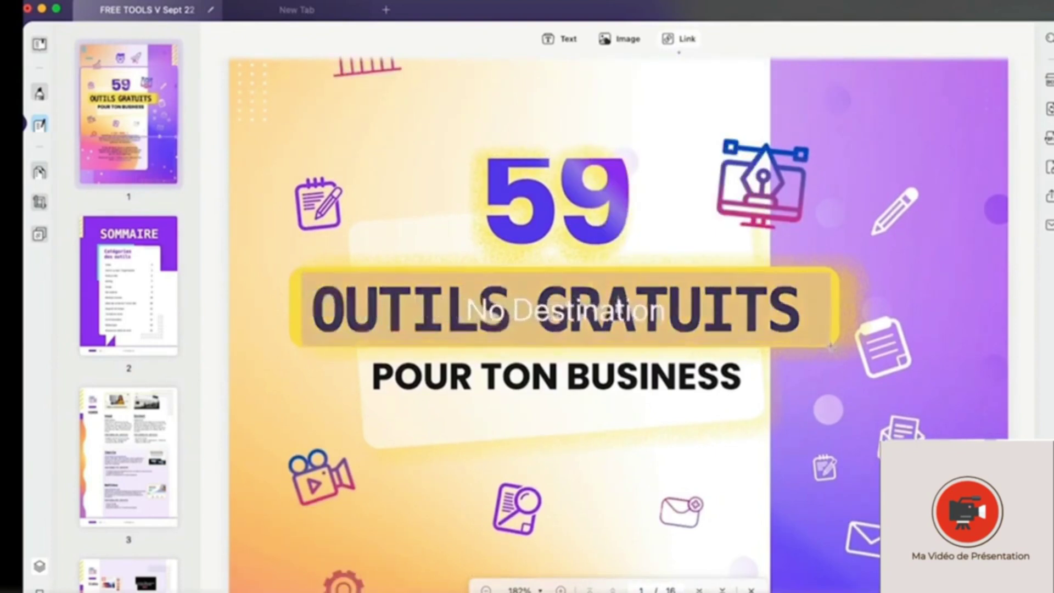
pyautogui.click(830, 346)
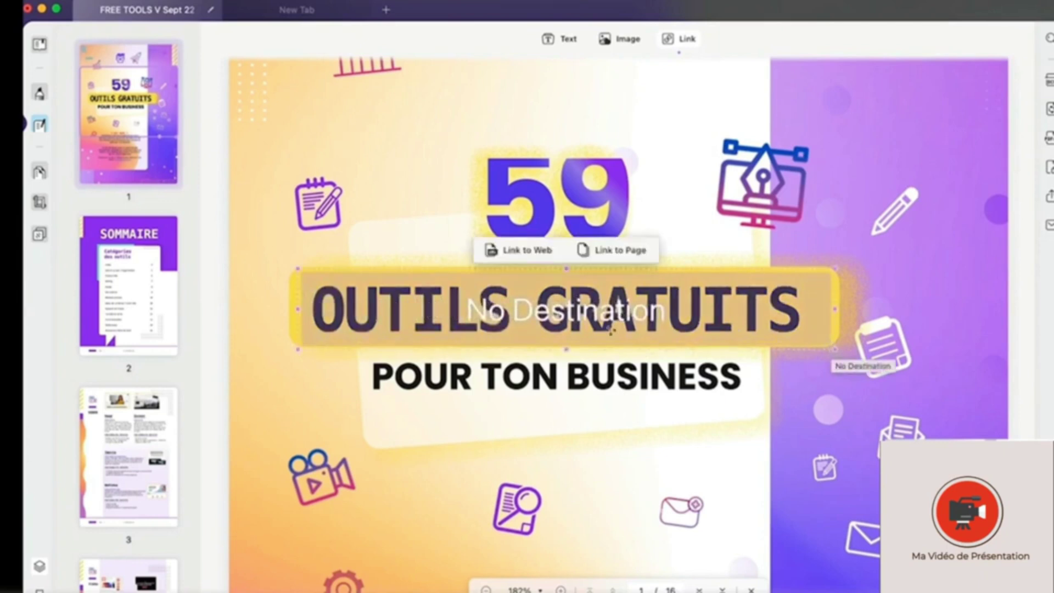
pyautogui.click(540, 254)
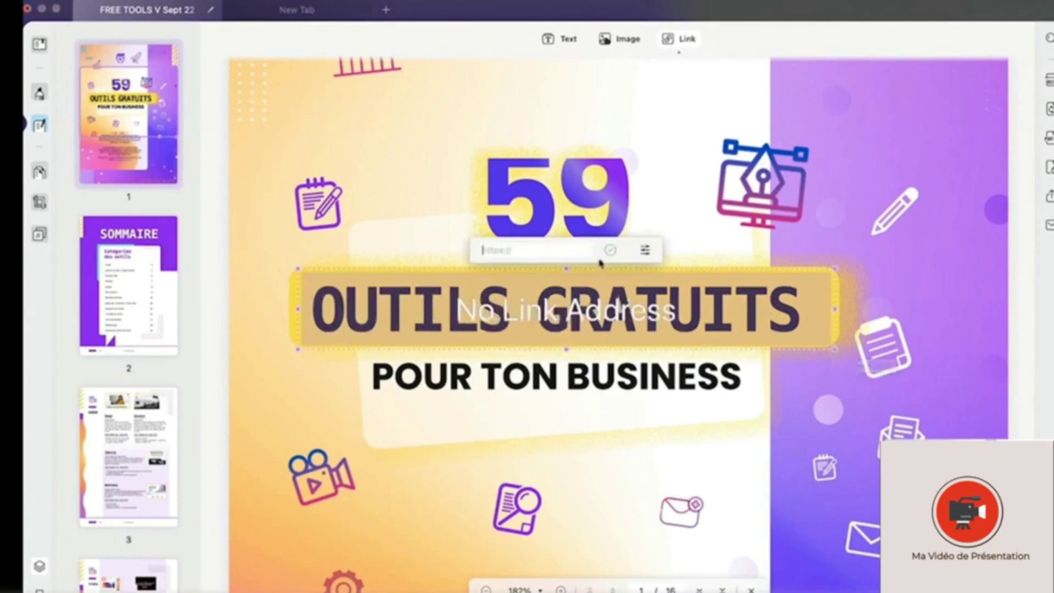
pyautogui.write('https')
pyautogui.write('://viededingue.co')
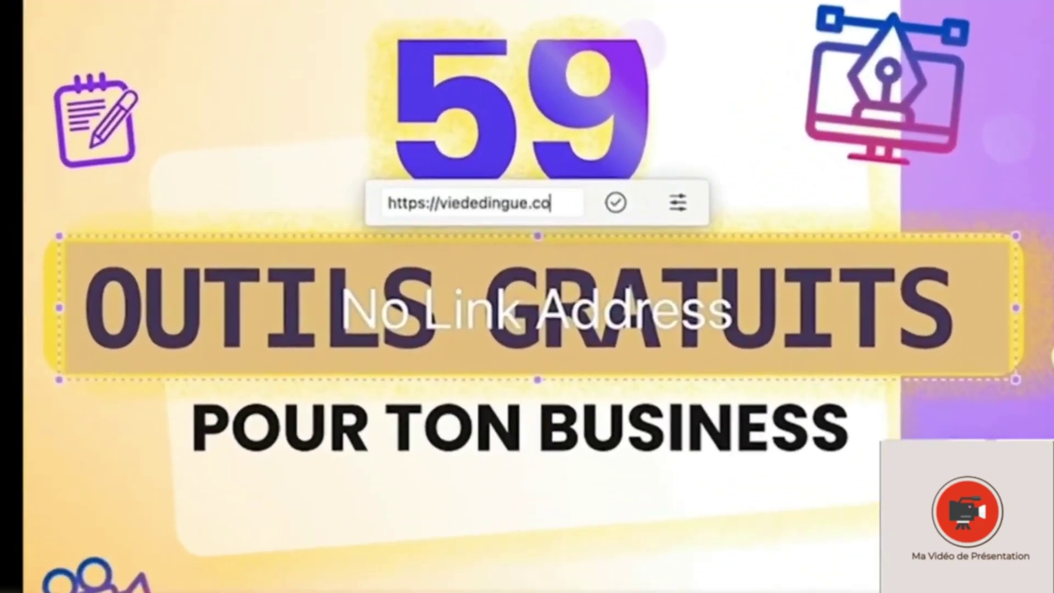
pyautogui.write('m')
pyautogui.press('Return')
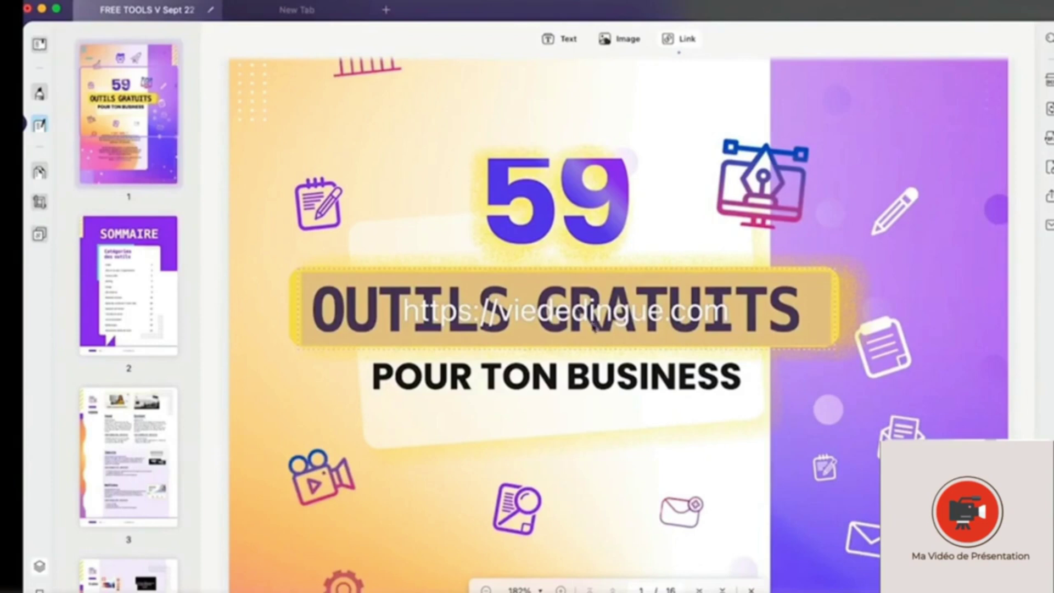
# Open the banner link's appearance settings and set its link type to Visible Rectangle
pyautogui.click(665, 322)
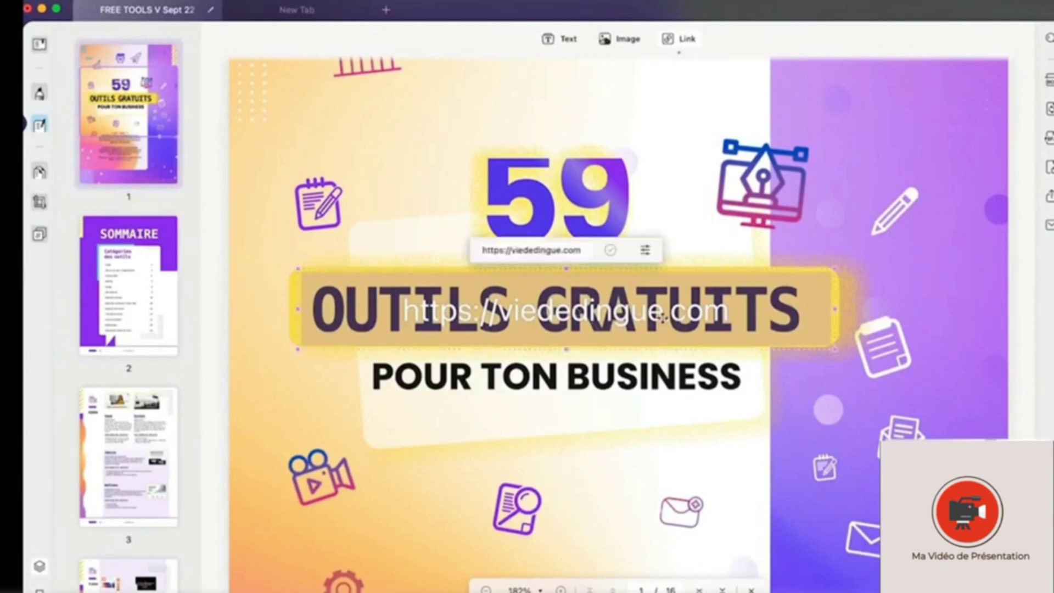
pyautogui.click(645, 247)
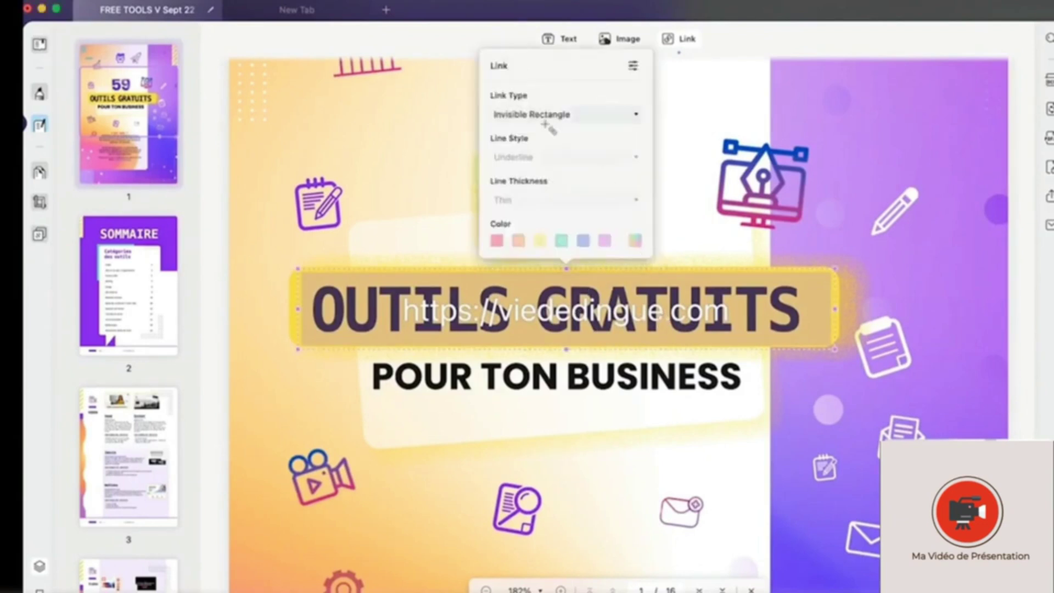
pyautogui.click(560, 115)
pyautogui.click(560, 134)
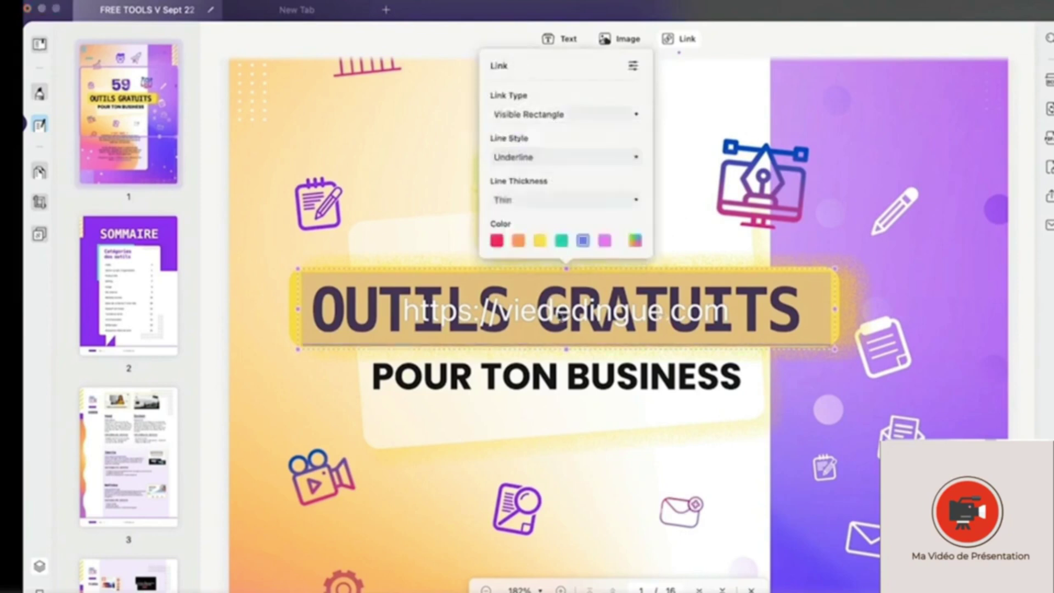
pyautogui.click(574, 113)
pyautogui.click(563, 147)
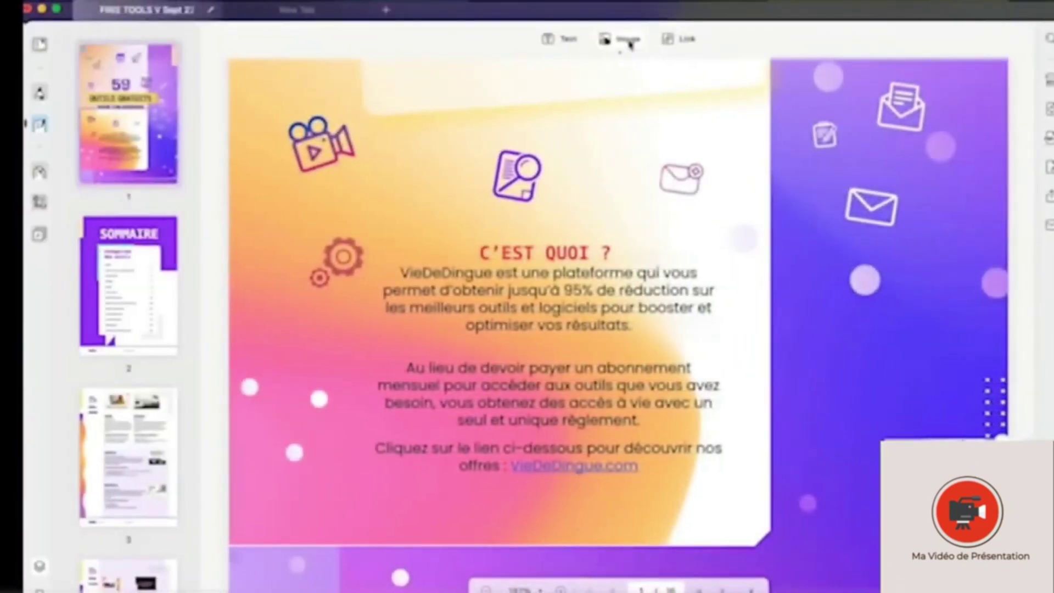
# Insert the book photo from the Documents folder into the blank area beside the Imovie section on page 3
pyautogui.scroll(-15, 379, 258)
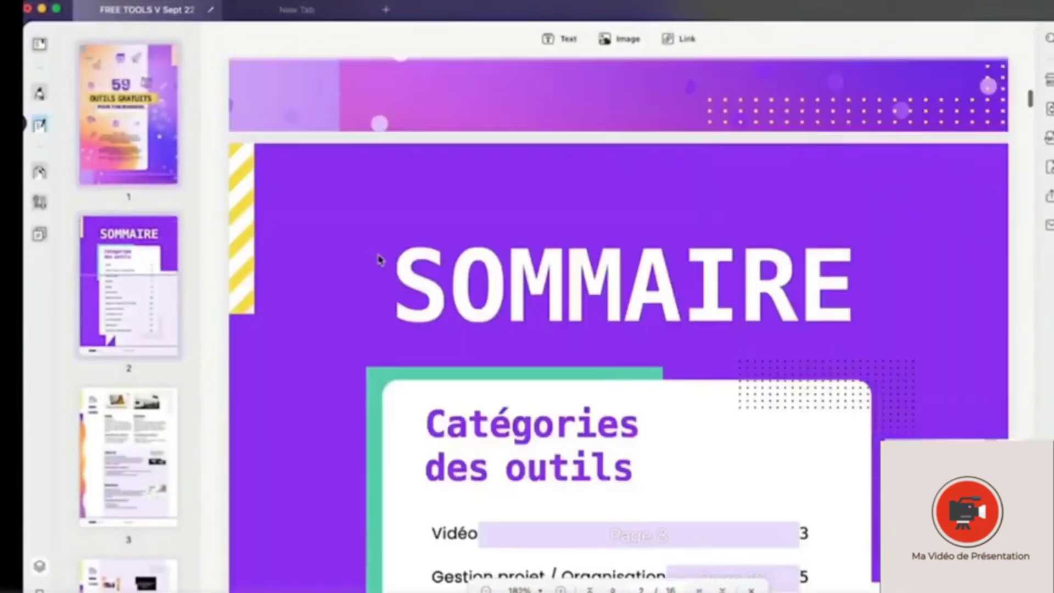
pyautogui.scroll(-15, 379, 258)
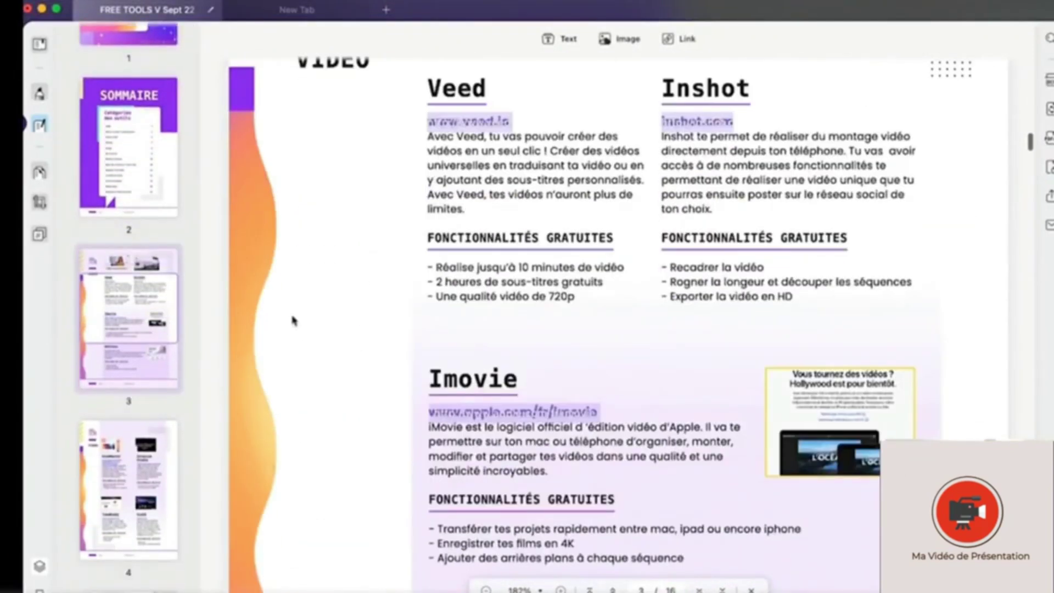
pyautogui.click(621, 45)
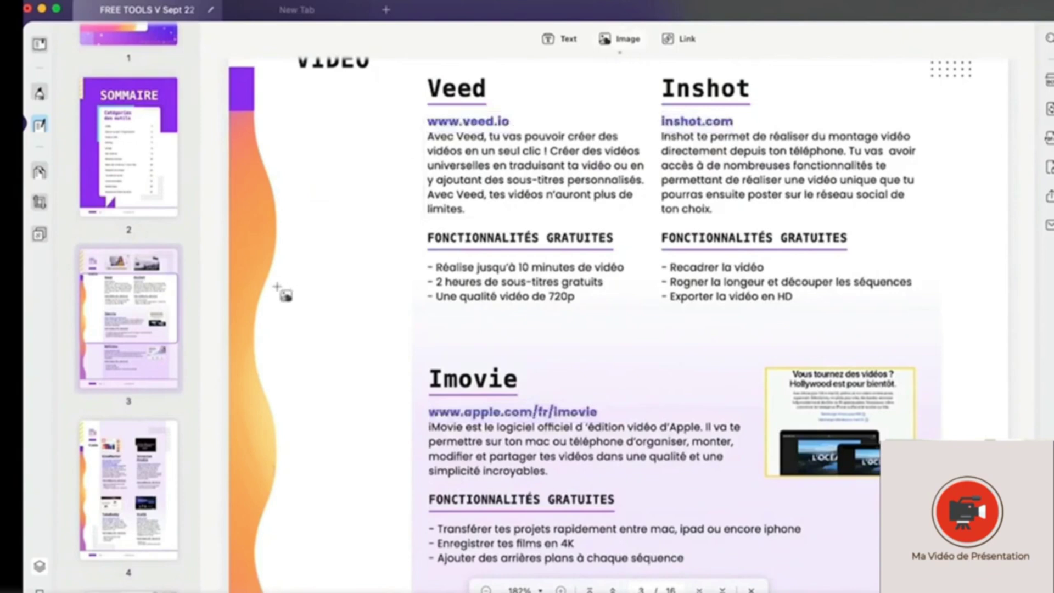
pyautogui.moveTo(278, 277); pyautogui.dragTo(413, 388)
pyautogui.scroll(-3, 615, 250)
pyautogui.scroll(3, 613, 291)
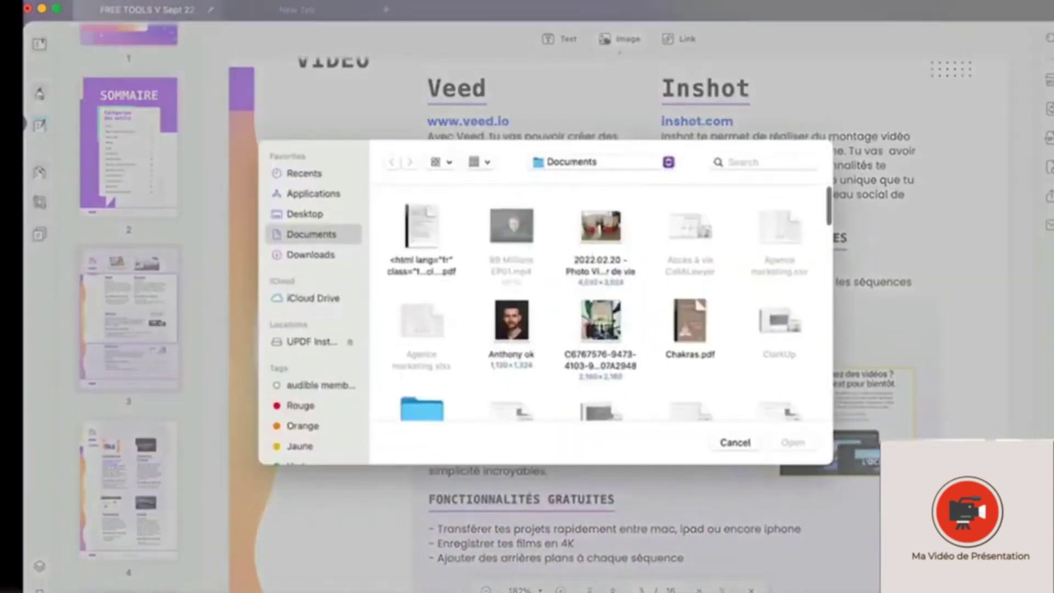
pyautogui.click(608, 336)
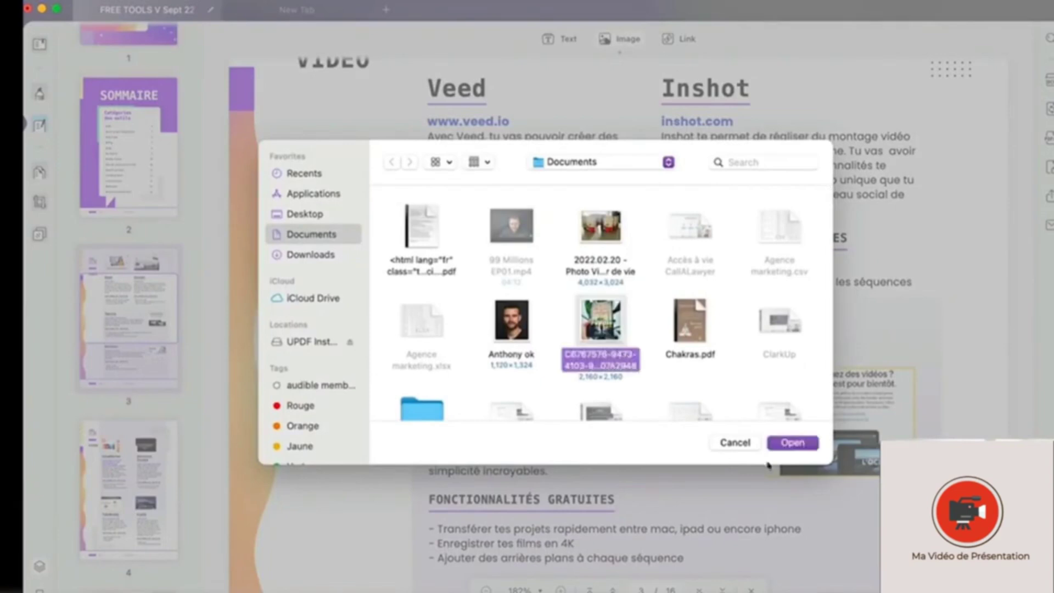
pyautogui.click(793, 443)
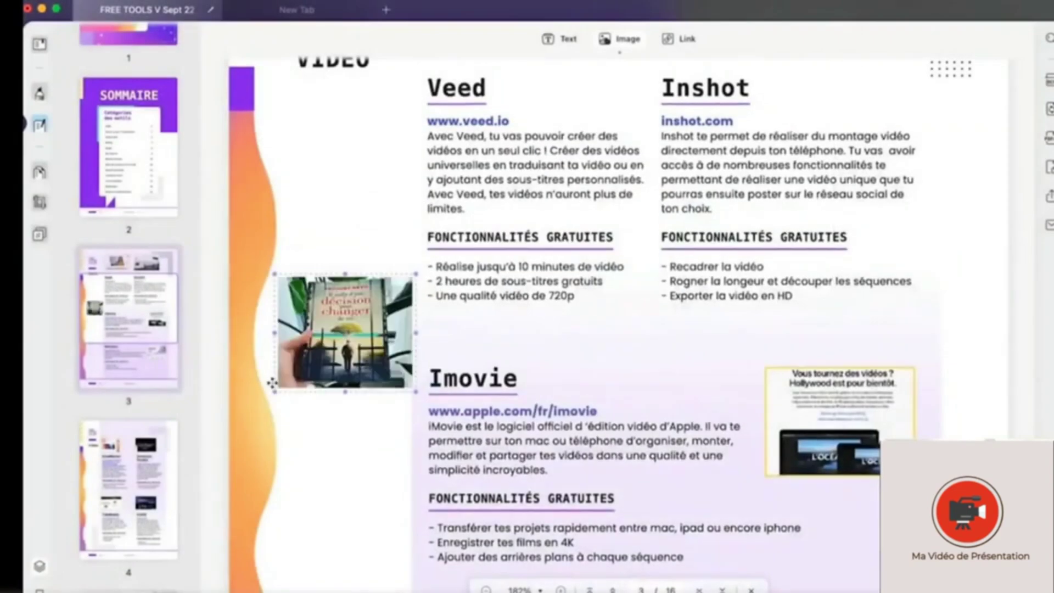
# Shift the inserted book photo slightly left and try to extract it from the page
pyautogui.moveTo(286, 319)
pyautogui.mouseDown()
pyautogui.moveTo(291, 343)
pyautogui.moveTo(273, 323)
pyautogui.mouseUp()
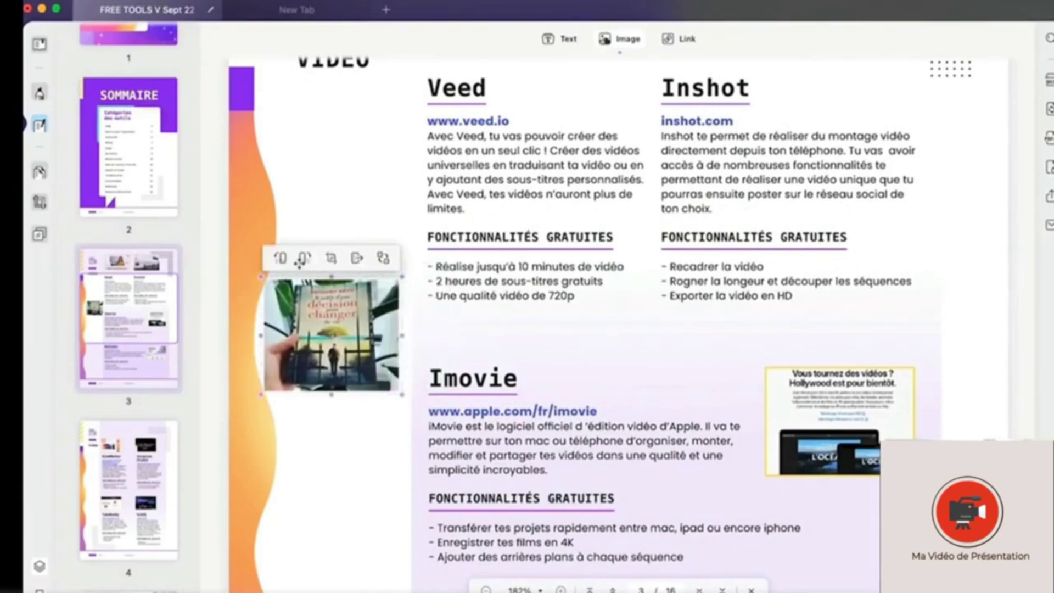
pyautogui.click(358, 261)
pyautogui.click(708, 438)
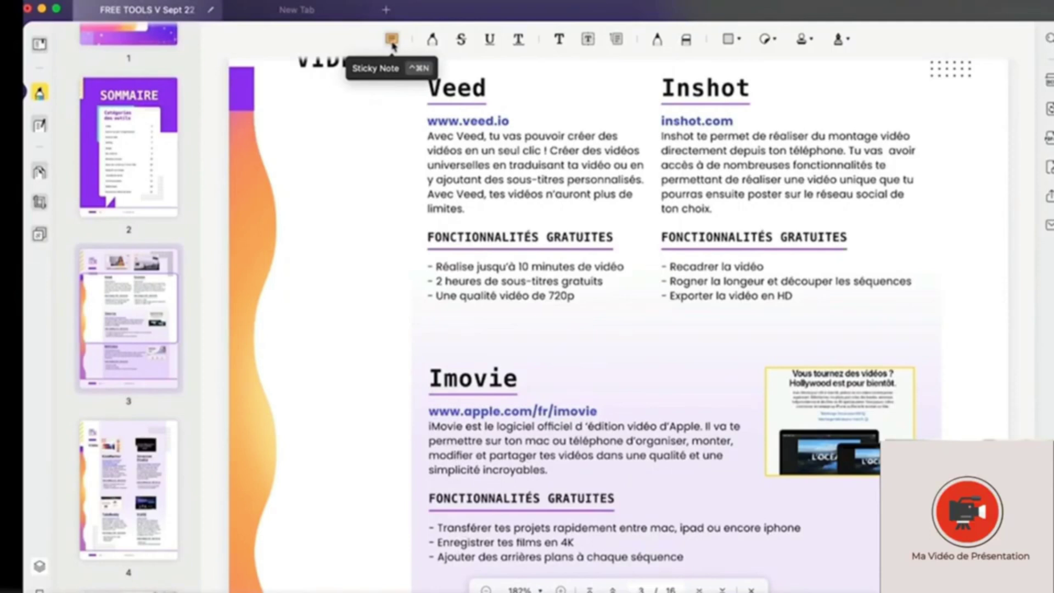
# Add a sticky note beside the Imovie heading on page 3 with the text "Ma"
pyautogui.click(392, 39)
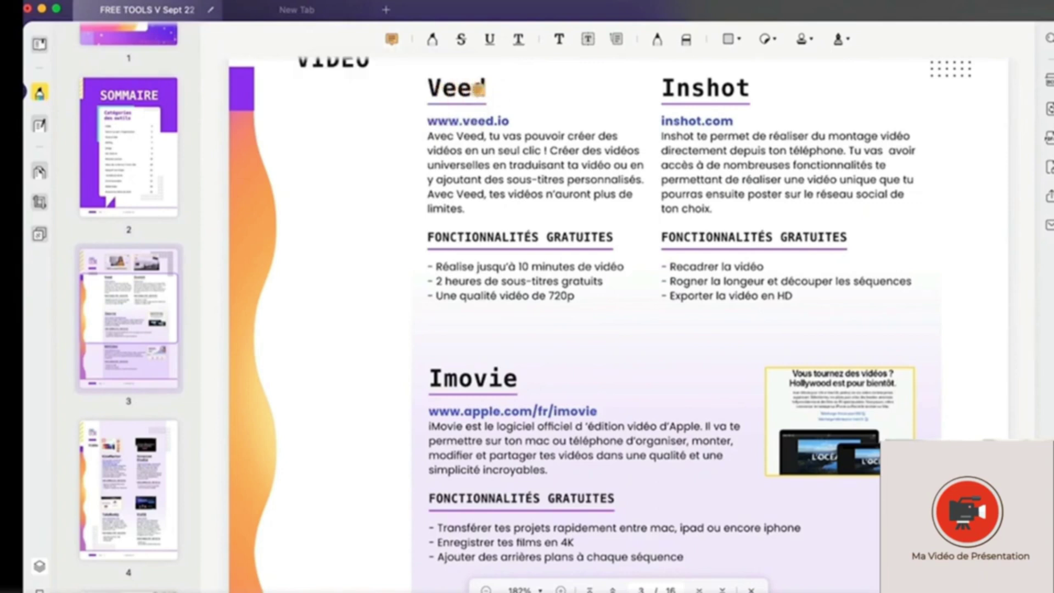
pyautogui.scroll(-3, 555, 305)
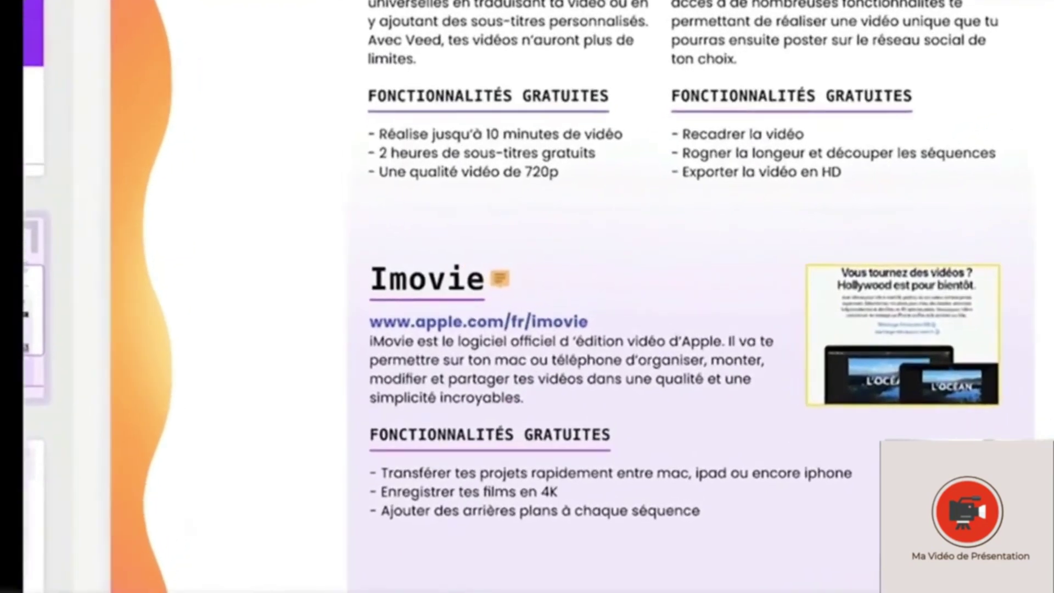
pyautogui.click(530, 282)
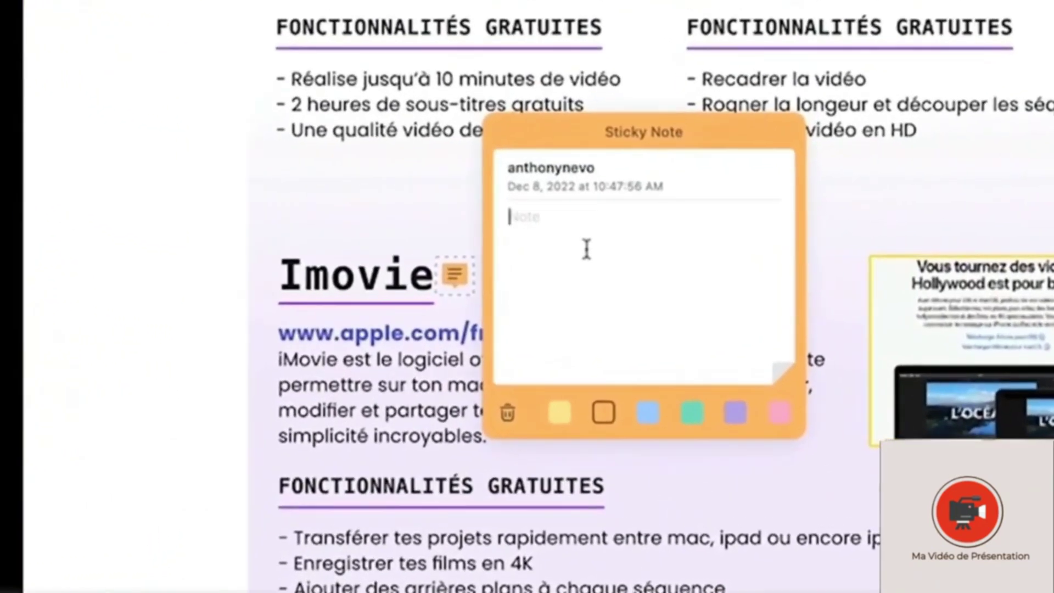
pyautogui.write('Ma')
pyautogui.press('Return')
pyautogui.click(418, 220)
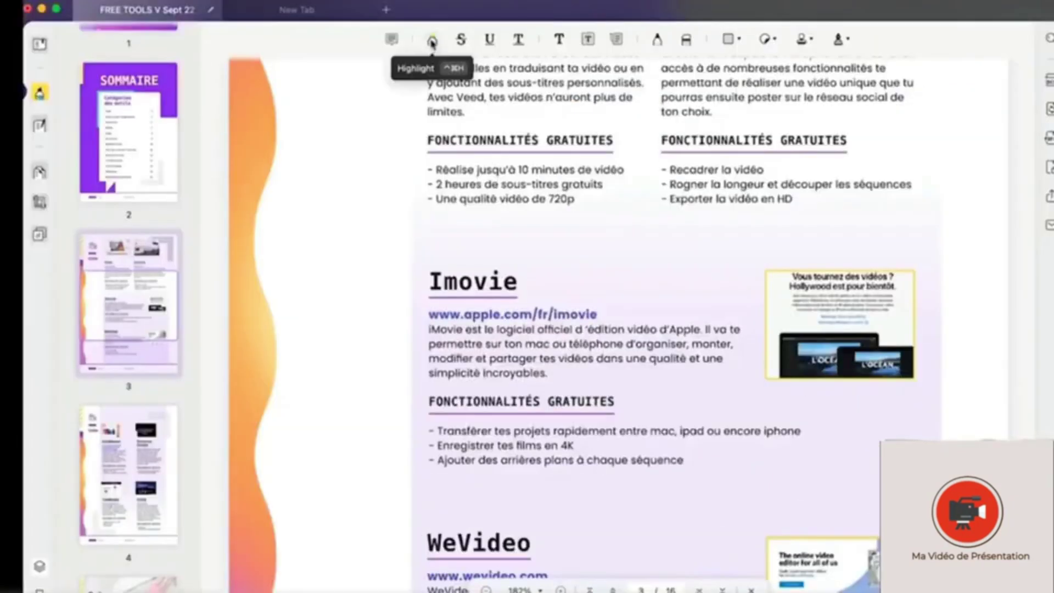
# Highlight the TubeBuddy heading on page 4 in yellow
pyautogui.click(433, 39)
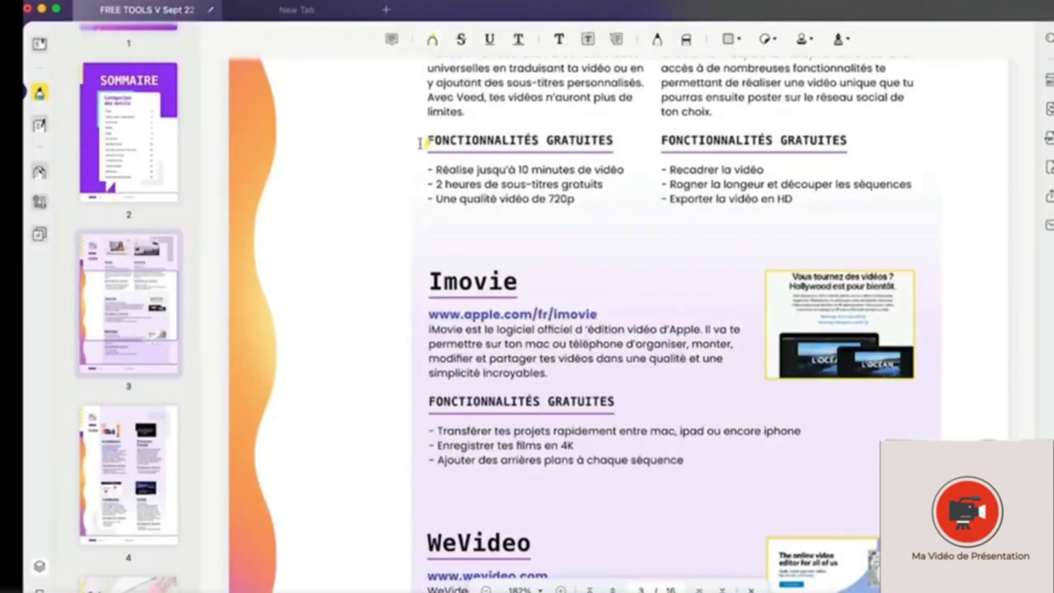
pyautogui.scroll(-15, 529, 237)
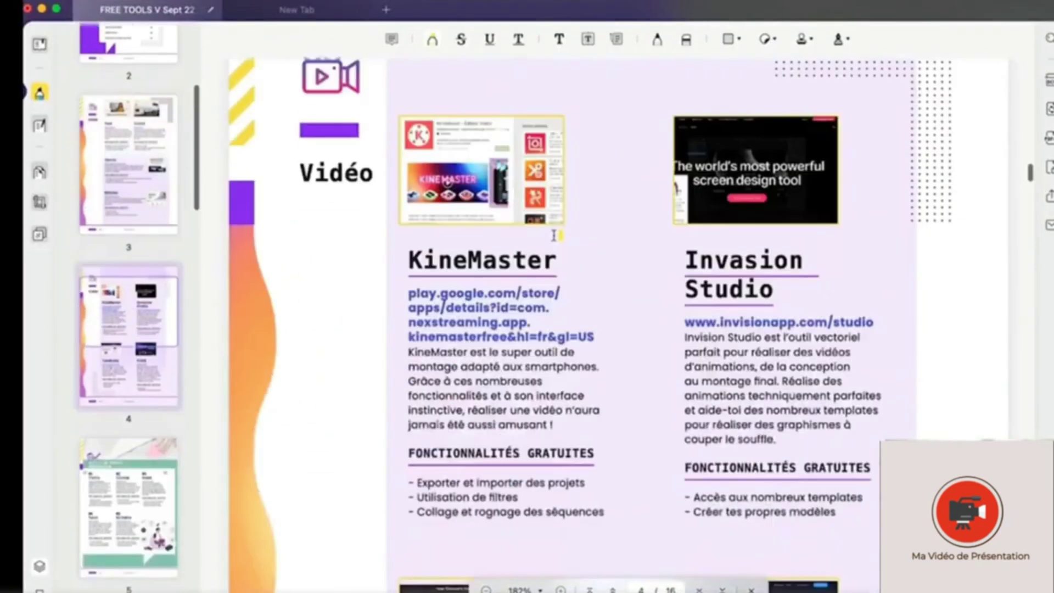
pyautogui.scroll(-10, 555, 235)
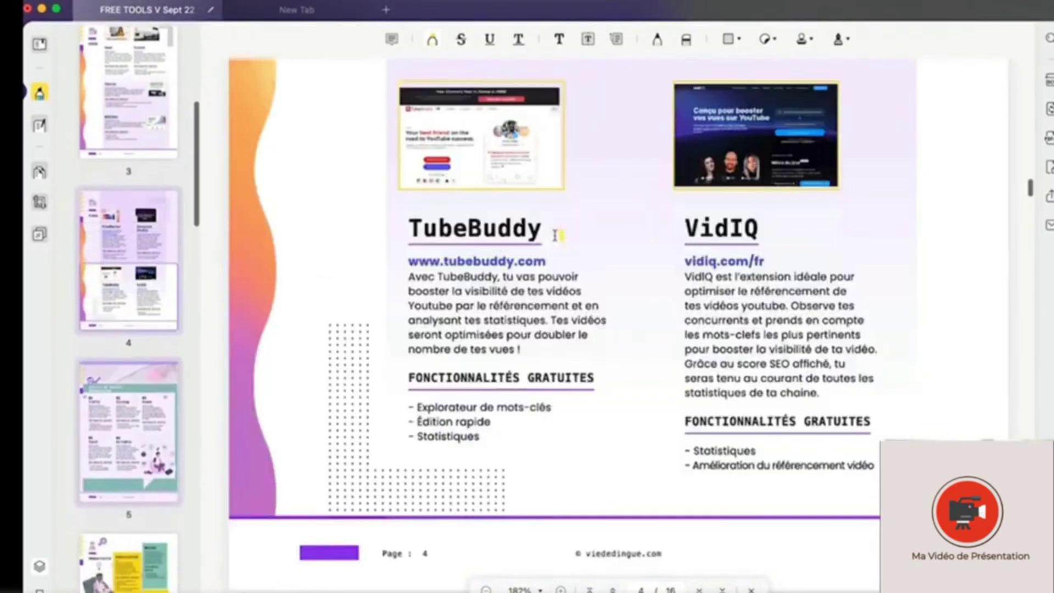
pyautogui.moveTo(421, 203)
pyautogui.mouseDown()
pyautogui.moveTo(545, 202)
pyautogui.moveTo(528, 208)
pyautogui.mouseUp()
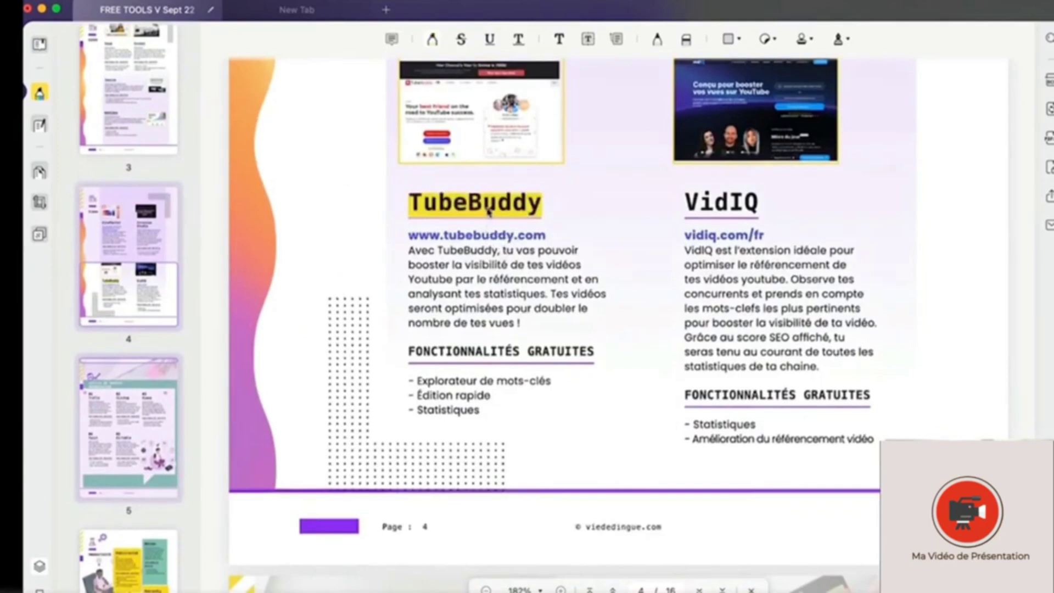
# Draw a text box in the page margin beside the VidIQ section and enter "Mon texte"
pyautogui.click(588, 40)
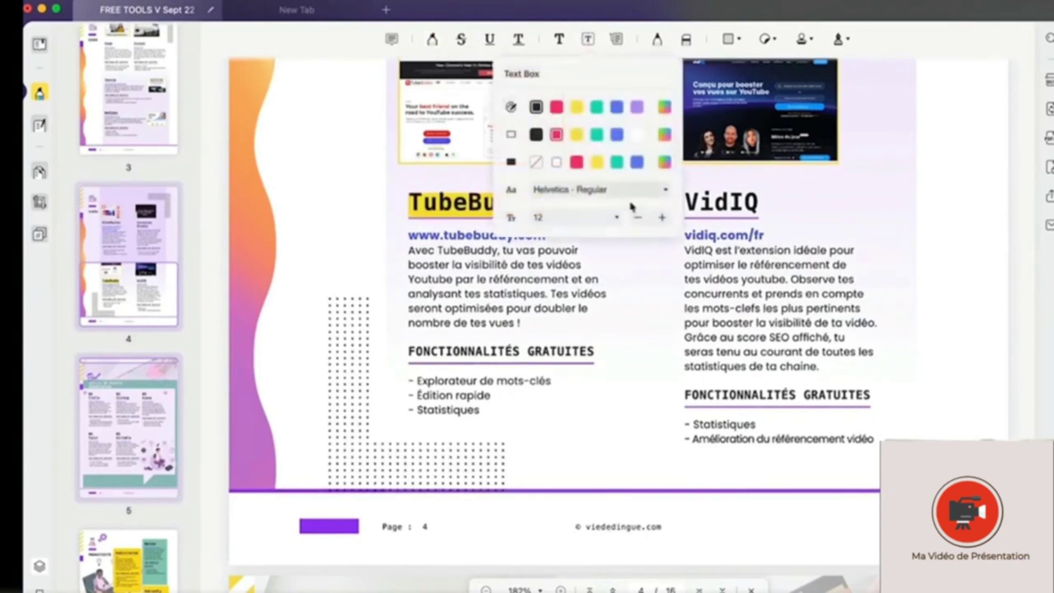
pyautogui.moveTo(873, 165); pyautogui.dragTo(1008, 261)
pyautogui.write('Mon texte')
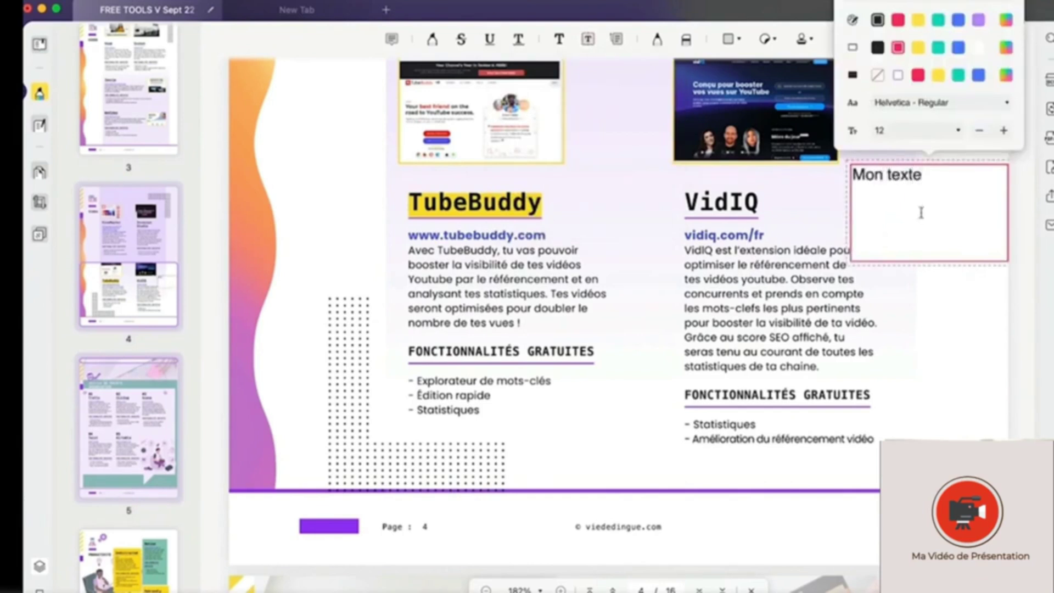
# Try red and yellow as the text box's font color, then set it back to black
pyautogui.click(898, 21)
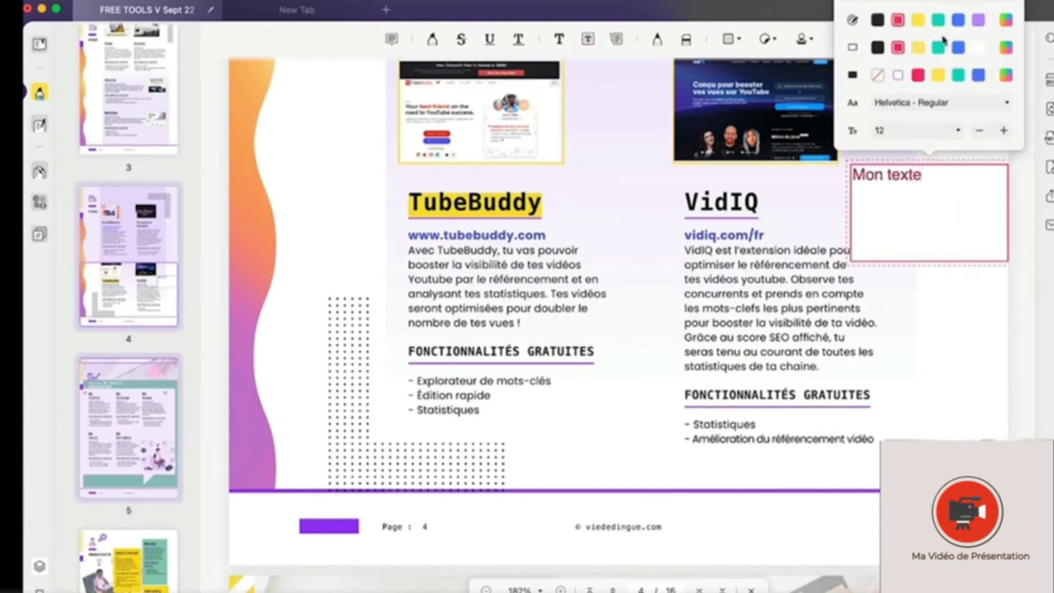
pyautogui.click(919, 20)
pyautogui.click(878, 20)
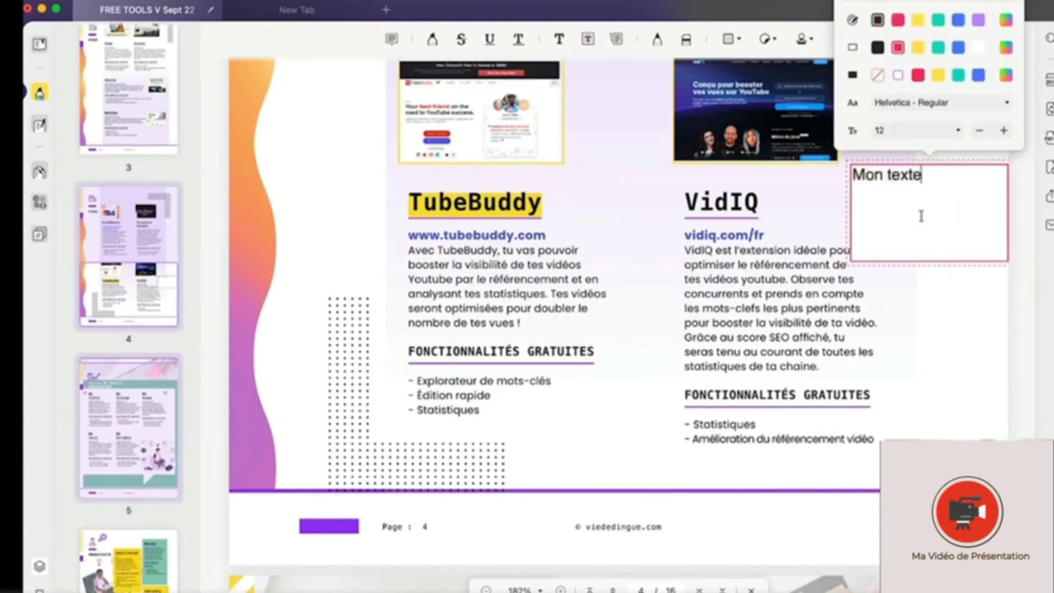
pyautogui.click(699, 183)
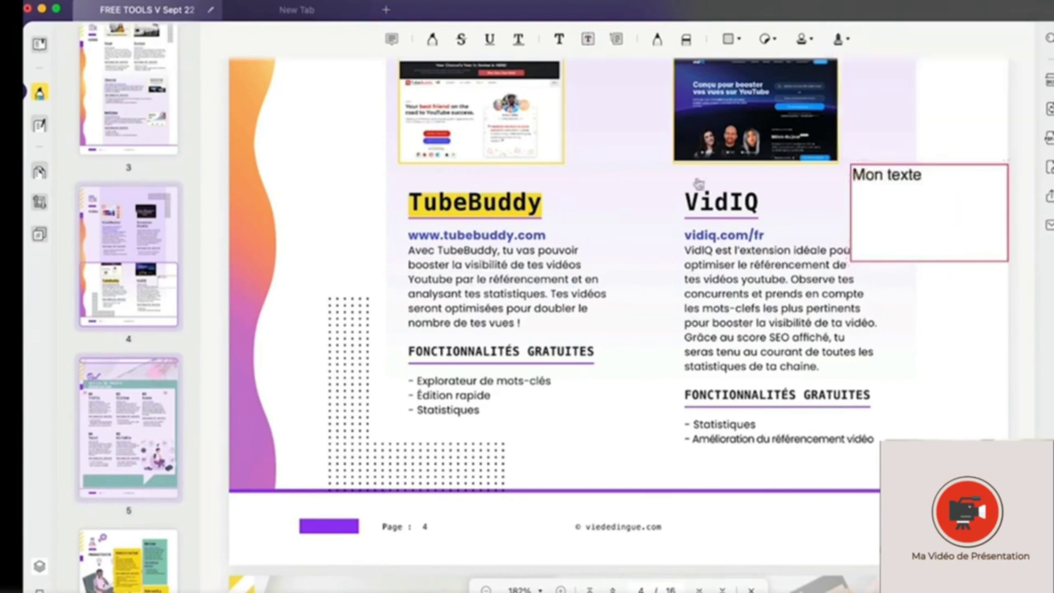
# Add a callout reading "Mon texte" that points to the TubeBuddy heading, and remove the text box it overlaps
pyautogui.click(616, 43)
pyautogui.moveTo(547, 203); pyautogui.dragTo(937, 167)
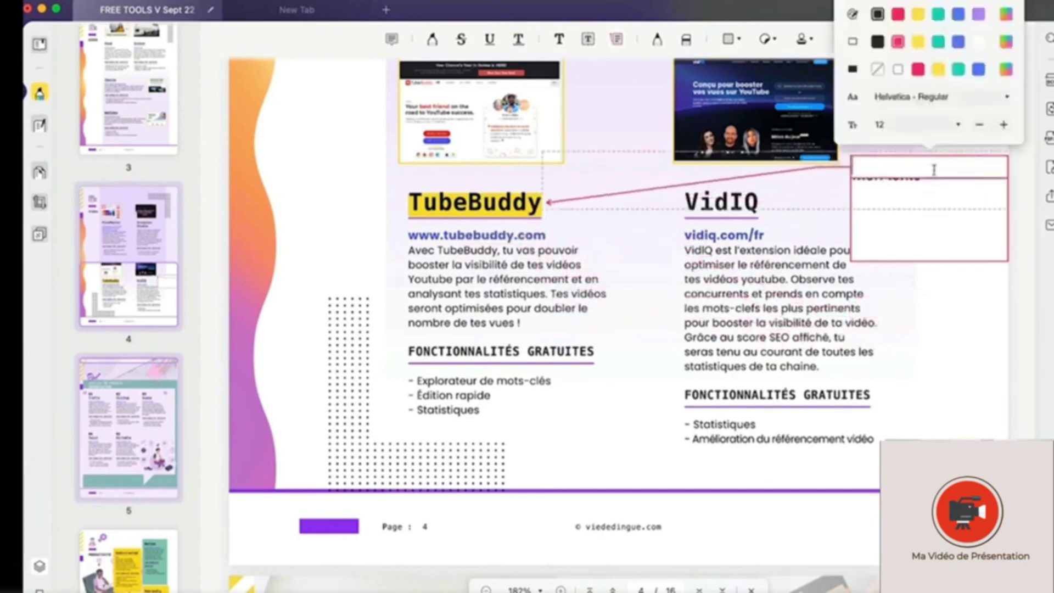
pyautogui.write('Mon texte')
pyautogui.click(911, 253)
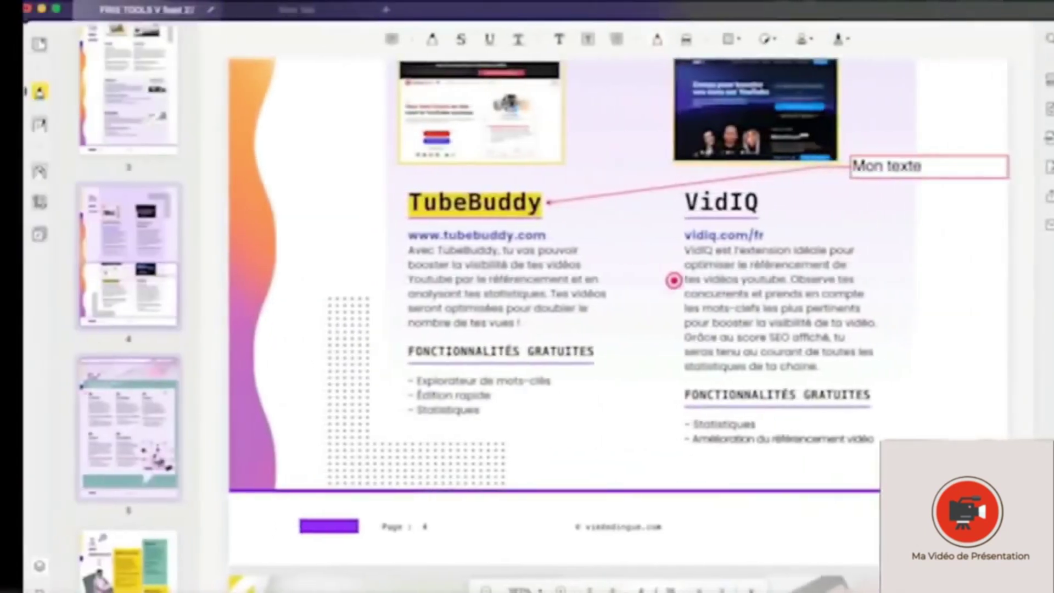
# Scribble freehand in red across the TubeBuddy and VidIQ text on page 4, and circle the third tool's free features list on page 5
pyautogui.moveTo(725, 298)
pyautogui.mouseDown()
pyautogui.moveTo(513, 293)
pyautogui.moveTo(544, 349)
pyautogui.moveTo(576, 253)
pyautogui.mouseUp()
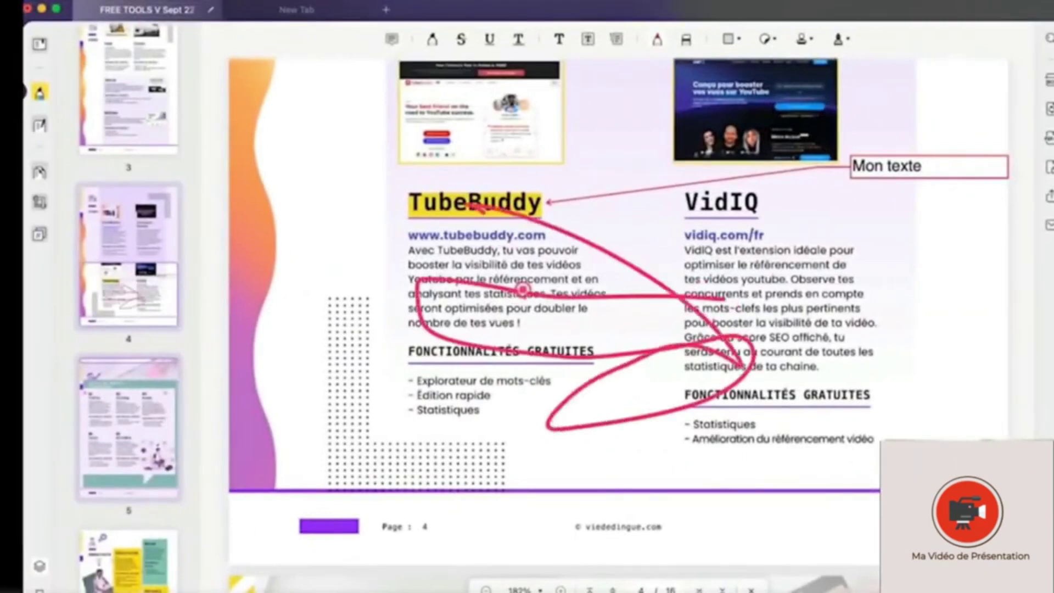
pyautogui.scroll(-5, 520, 289)
pyautogui.scroll(-8, 520, 289)
pyautogui.scroll(5, 626, 156)
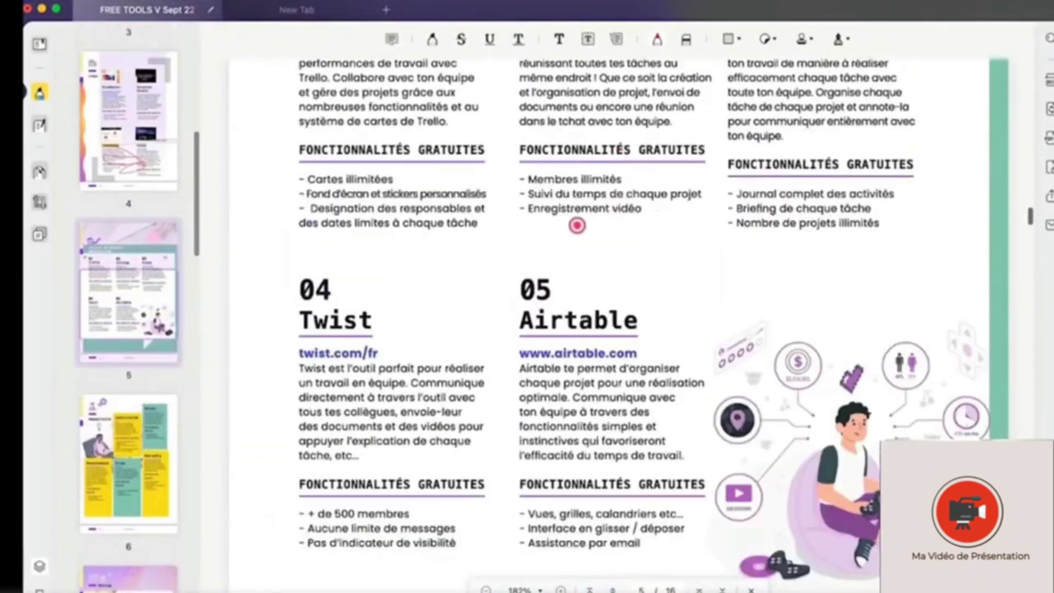
pyautogui.moveTo(785, 245)
pyautogui.mouseDown()
pyautogui.moveTo(933, 159)
pyautogui.moveTo(716, 218)
pyautogui.mouseUp()
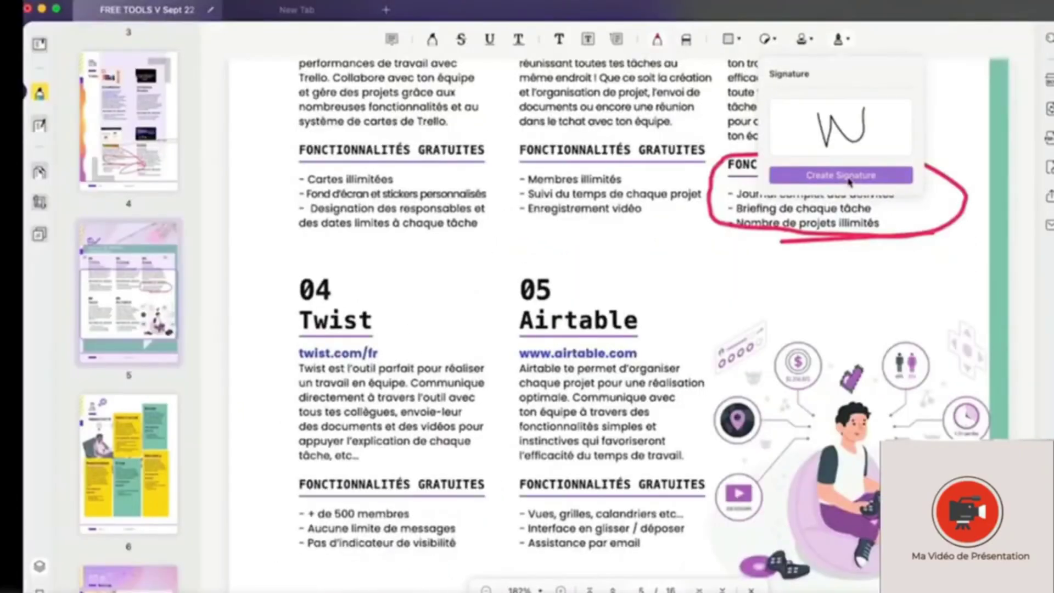
# Create a new black handwritten signature by drawing a wide zigzag line across the signing area
pyautogui.click(824, 176)
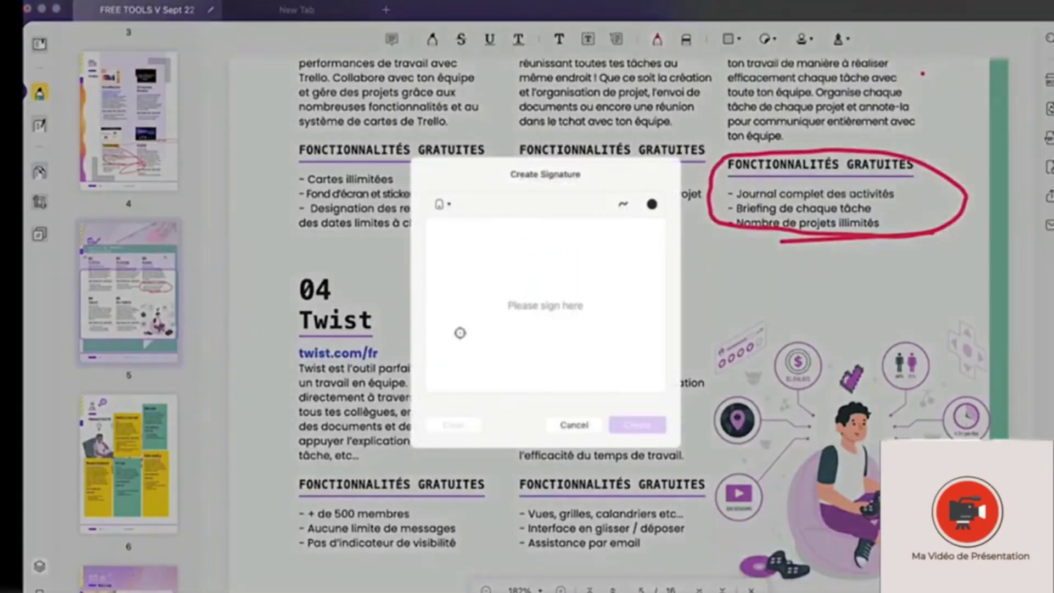
pyautogui.moveTo(449, 277)
pyautogui.mouseDown()
pyautogui.moveTo(489, 285)
pyautogui.moveTo(596, 258)
pyautogui.moveTo(607, 332)
pyautogui.mouseUp()
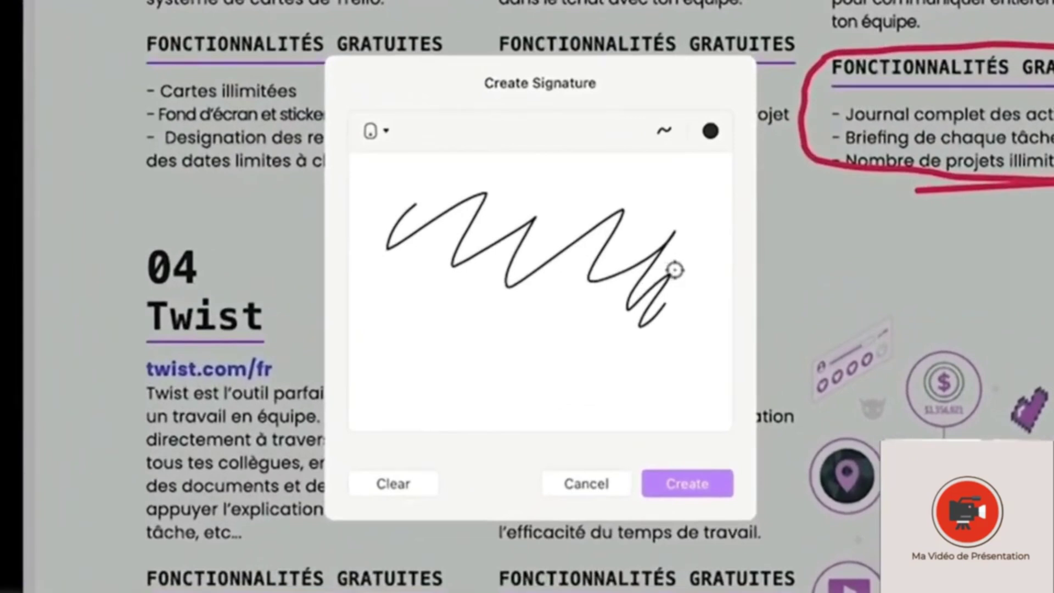
pyautogui.click(687, 482)
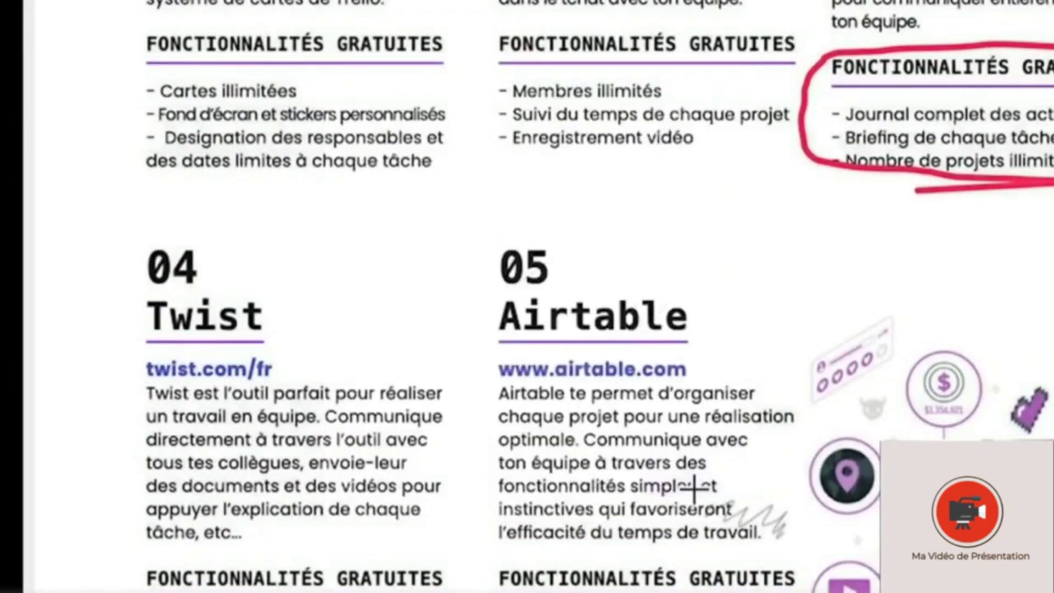
# Place the new zigzag signature over the lower green and yellow boxes on page 6 and reposition it
pyautogui.click(847, 42)
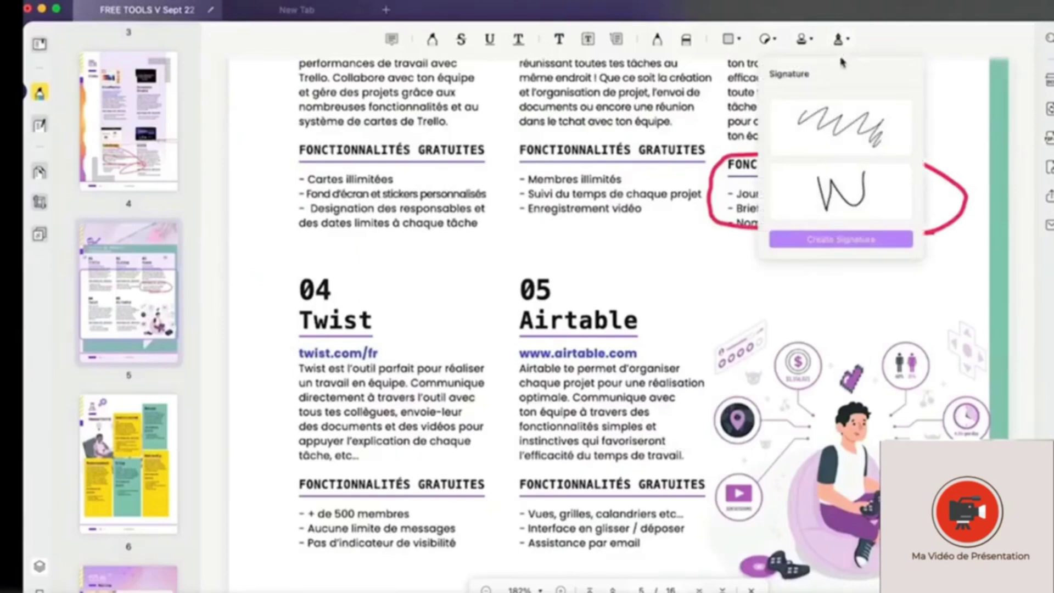
pyautogui.click(841, 126)
pyautogui.scroll(-15, 673, 277)
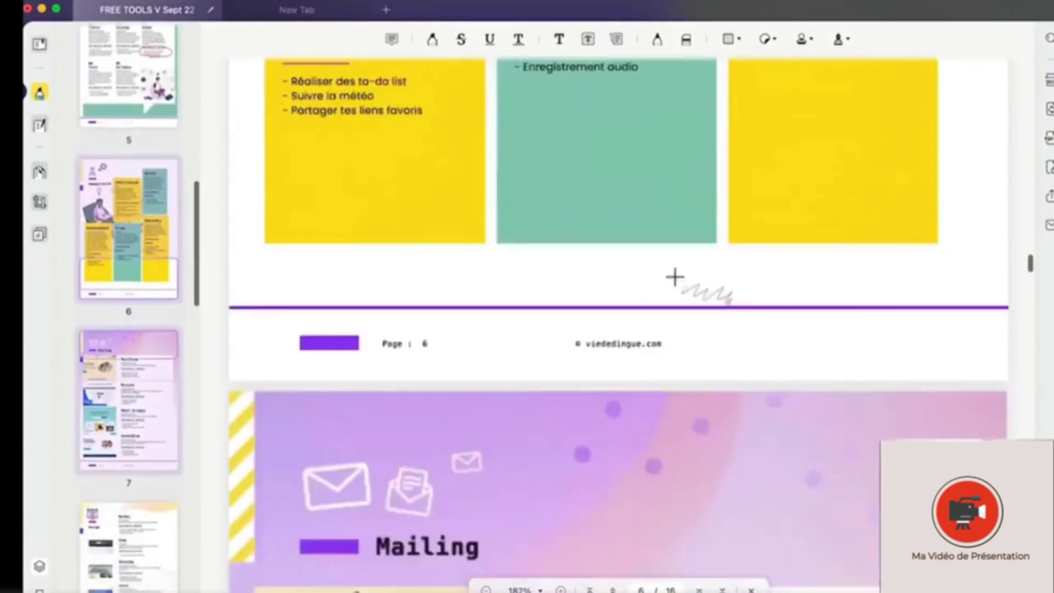
pyautogui.scroll(2, 769, 170)
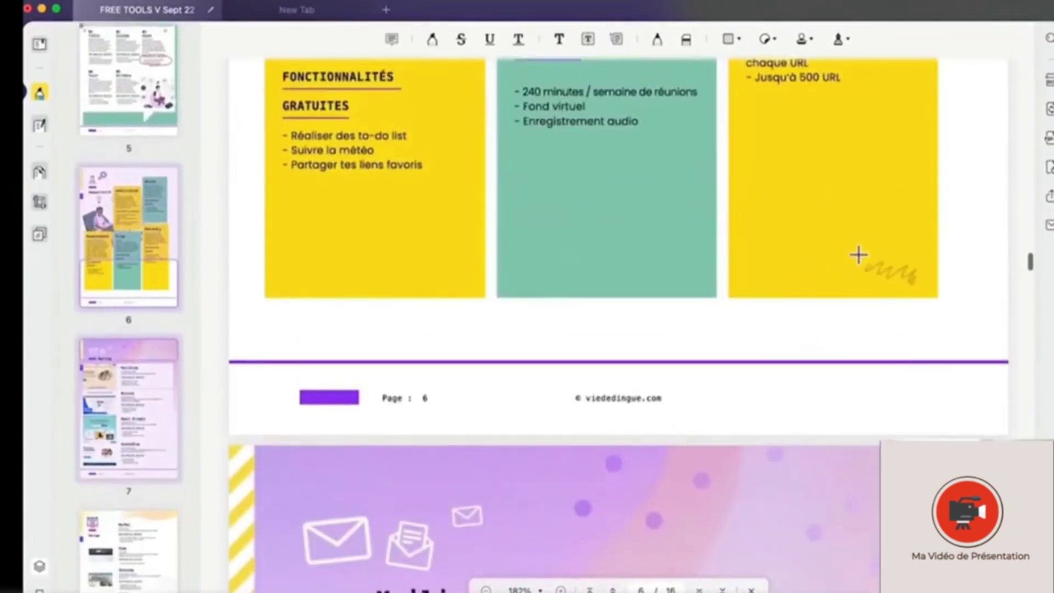
pyautogui.click(844, 40)
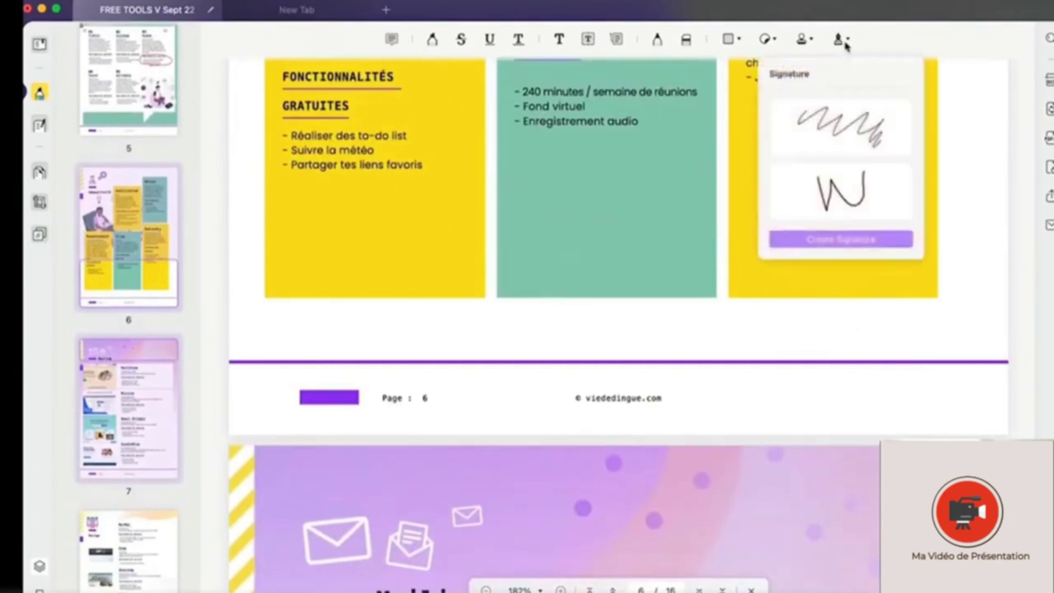
pyautogui.click(854, 137)
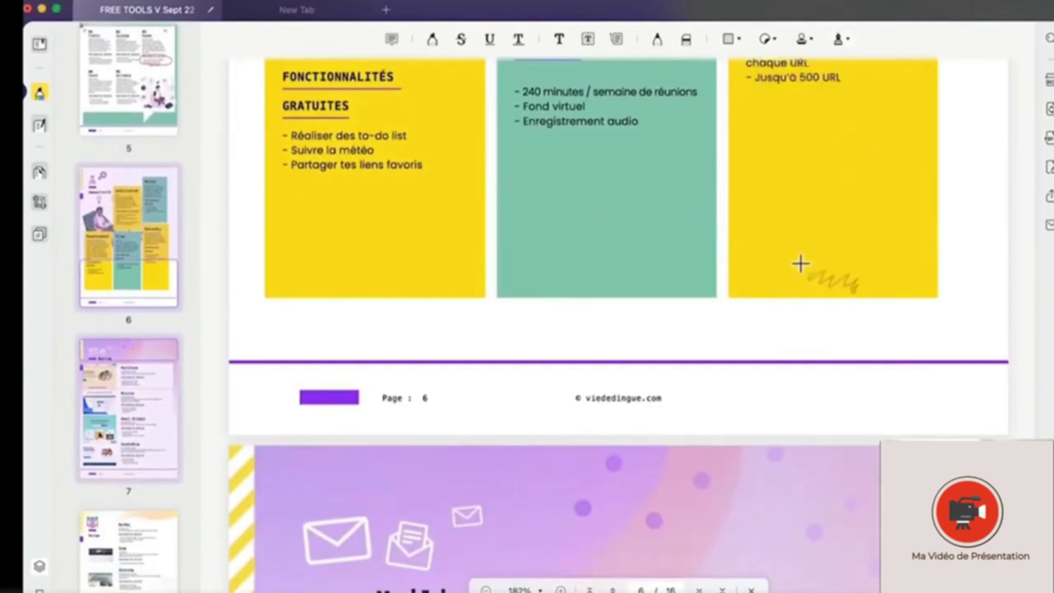
pyautogui.click(774, 253)
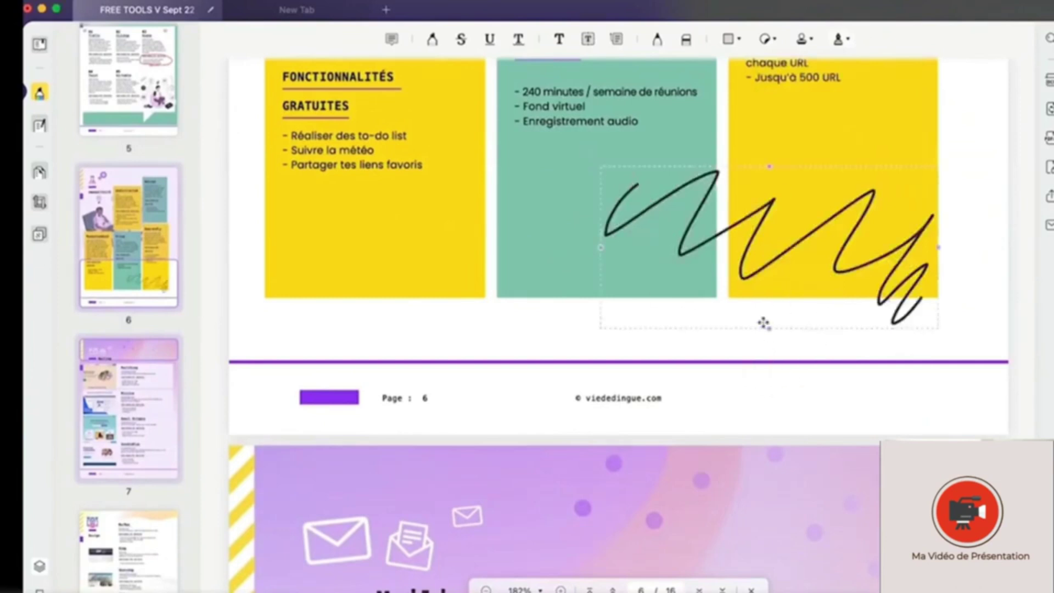
pyautogui.moveTo(769, 325)
pyautogui.mouseDown()
pyautogui.moveTo(777, 306)
pyautogui.moveTo(760, 238)
pyautogui.moveTo(839, 269)
pyautogui.moveTo(841, 247)
pyautogui.mouseUp()
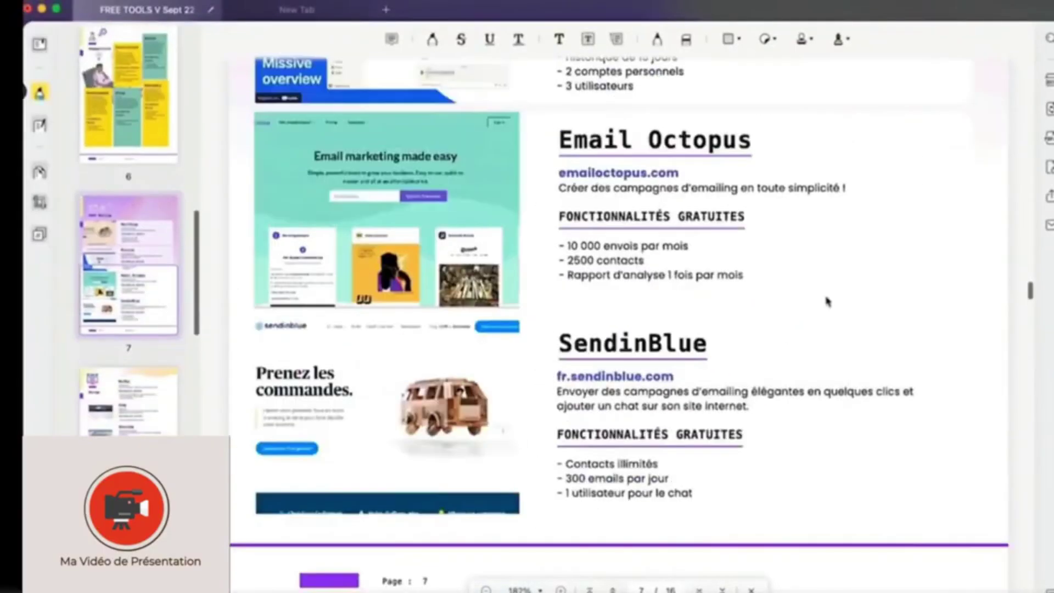
# Try to protect the PDF with a Document Open password, filling in the password field, and cancel the encryption settings
pyautogui.click(1049, 109)
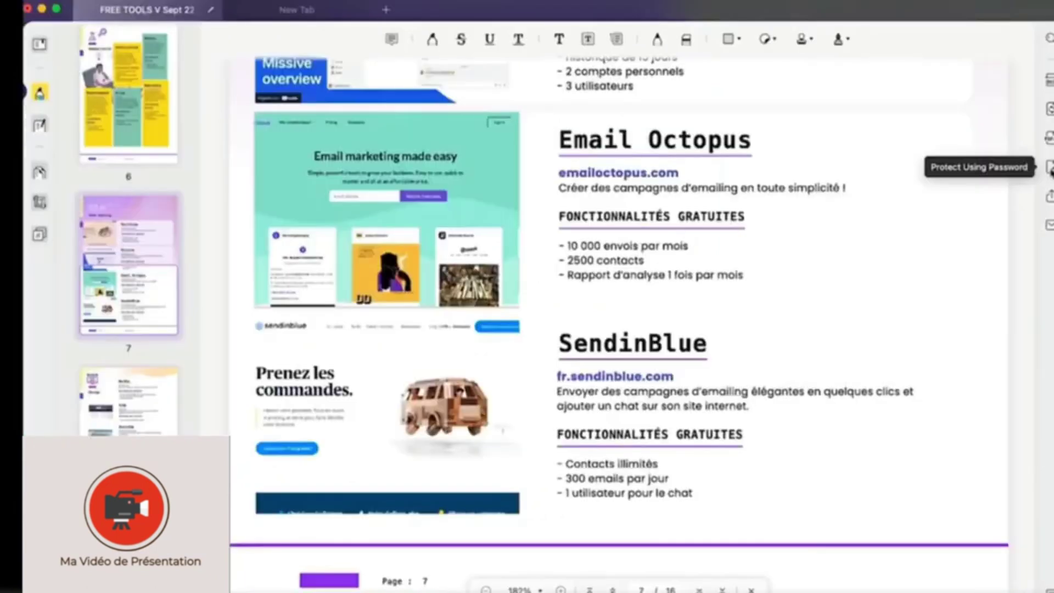
pyautogui.click(1048, 234)
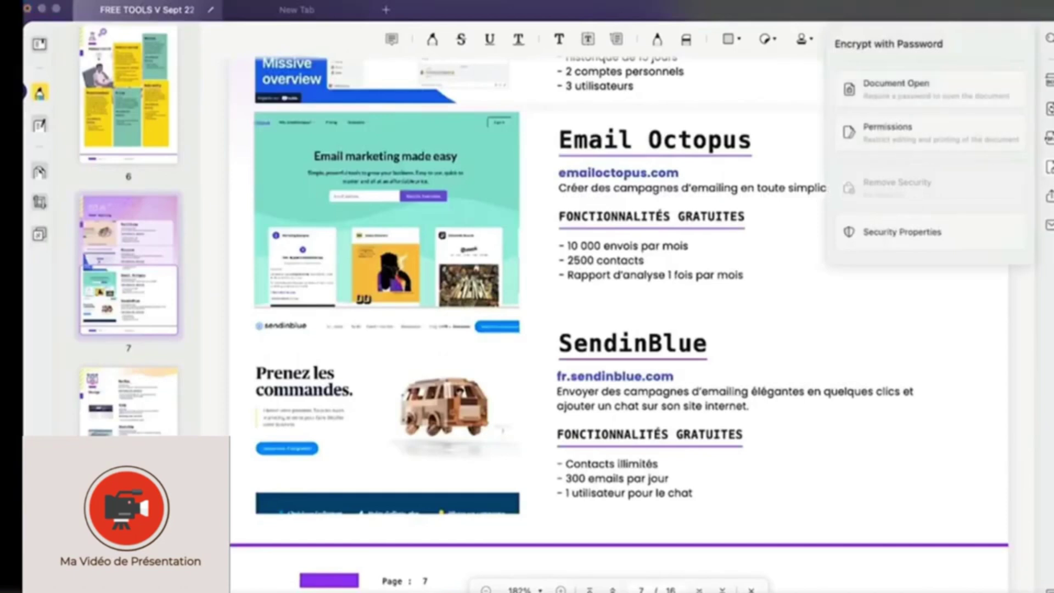
pyautogui.click(937, 98)
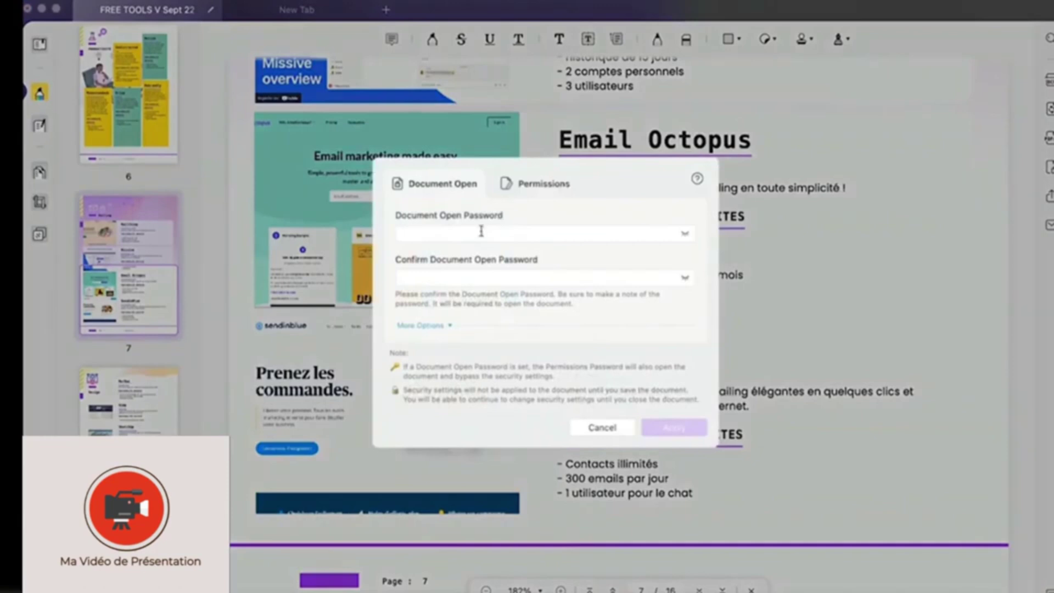
pyautogui.write('••')
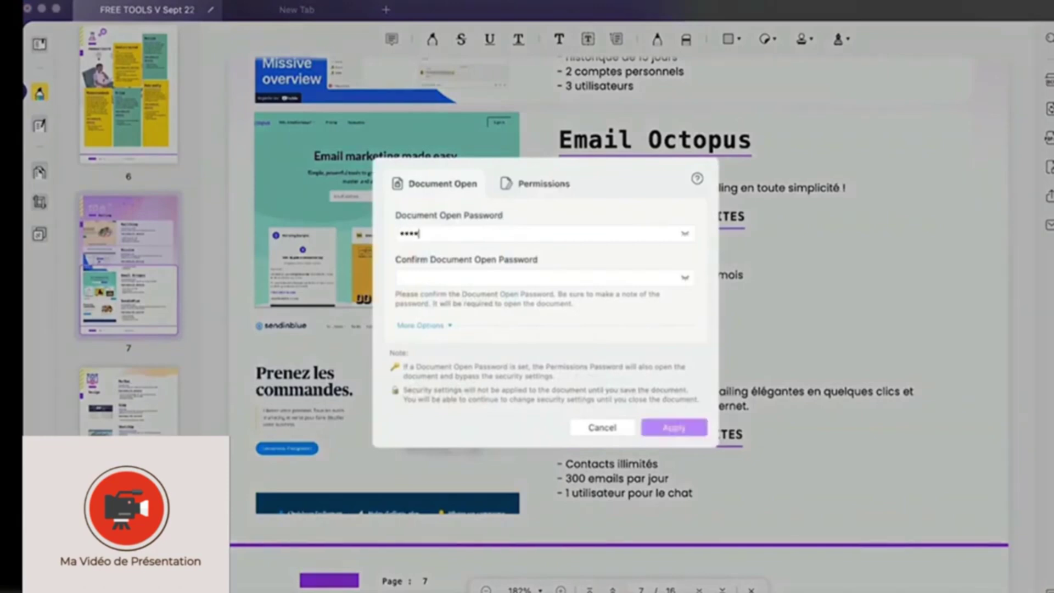
pyautogui.write('••')
pyautogui.click(602, 428)
# Share the PDF by copying its link, with the expiration time left at Never, and view the shared document in the browser
pyautogui.click(1049, 197)
pyautogui.click(488, 282)
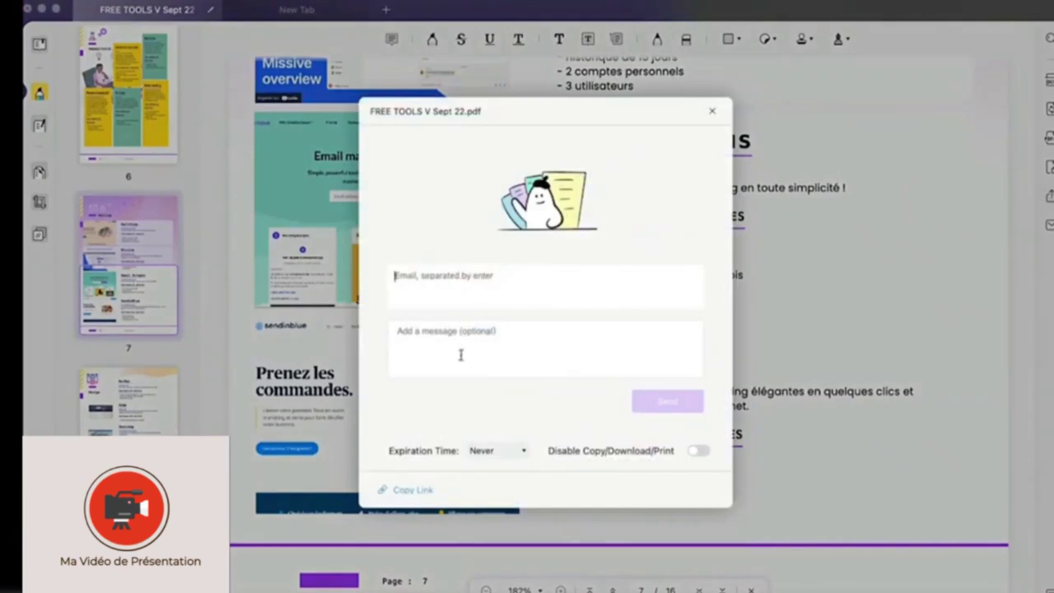
pyautogui.click(415, 494)
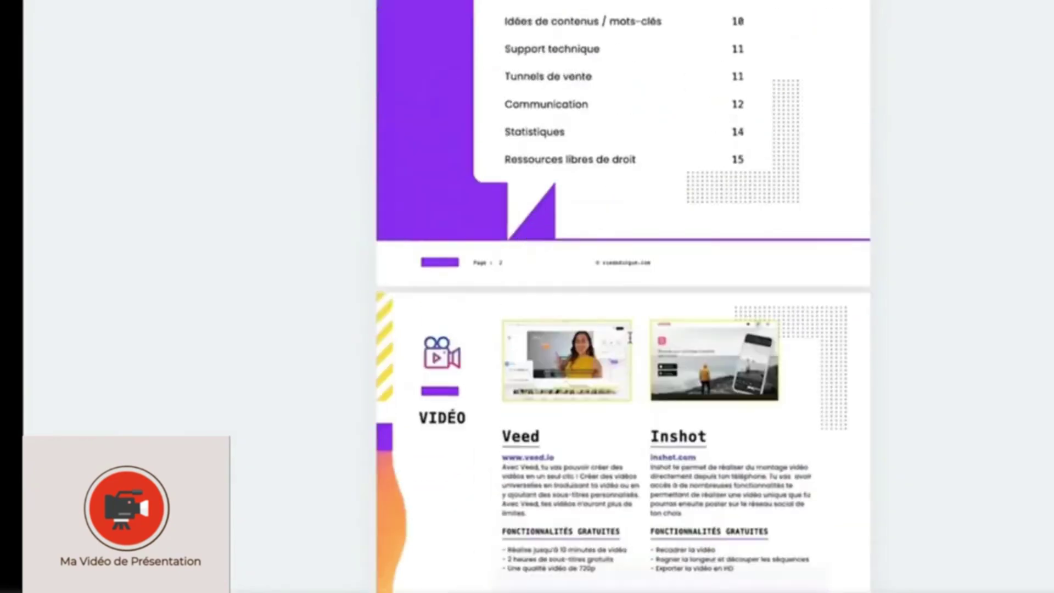
pyautogui.scroll(5, 874, 212)
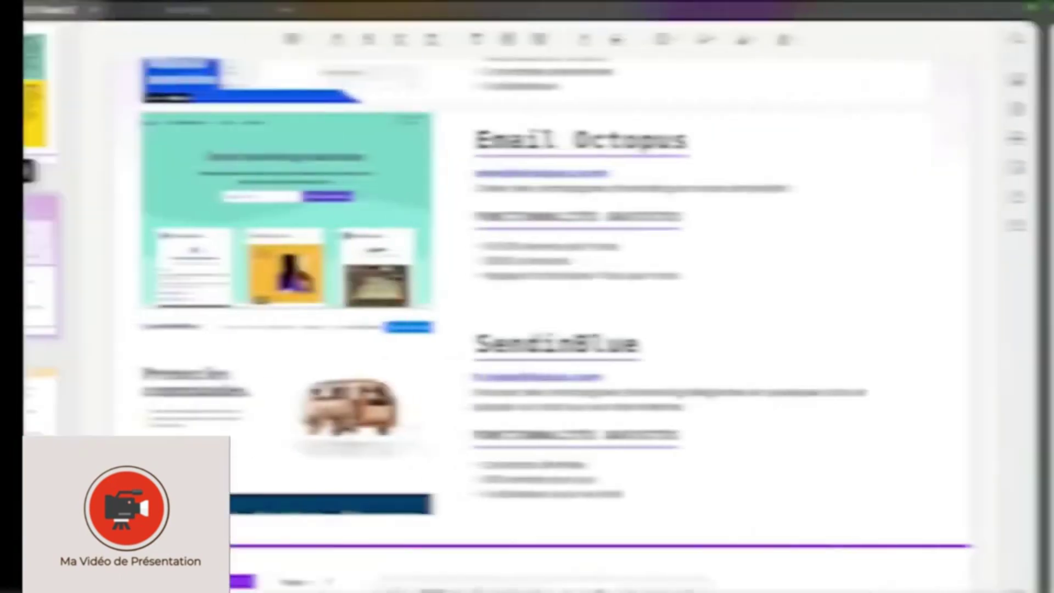
# Open the page organizer for the PDF
pyautogui.click(38, 172)
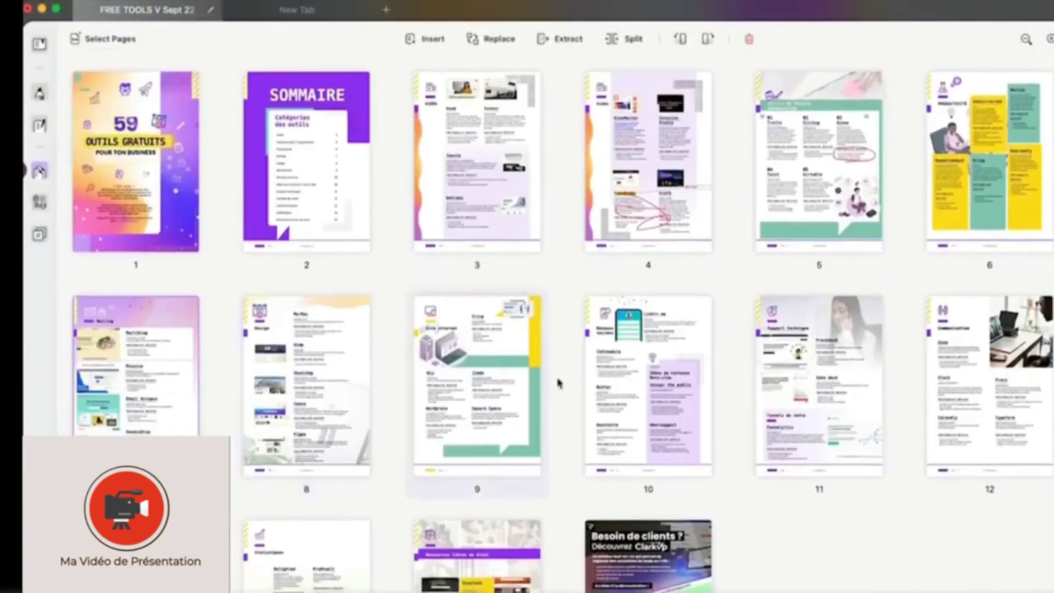